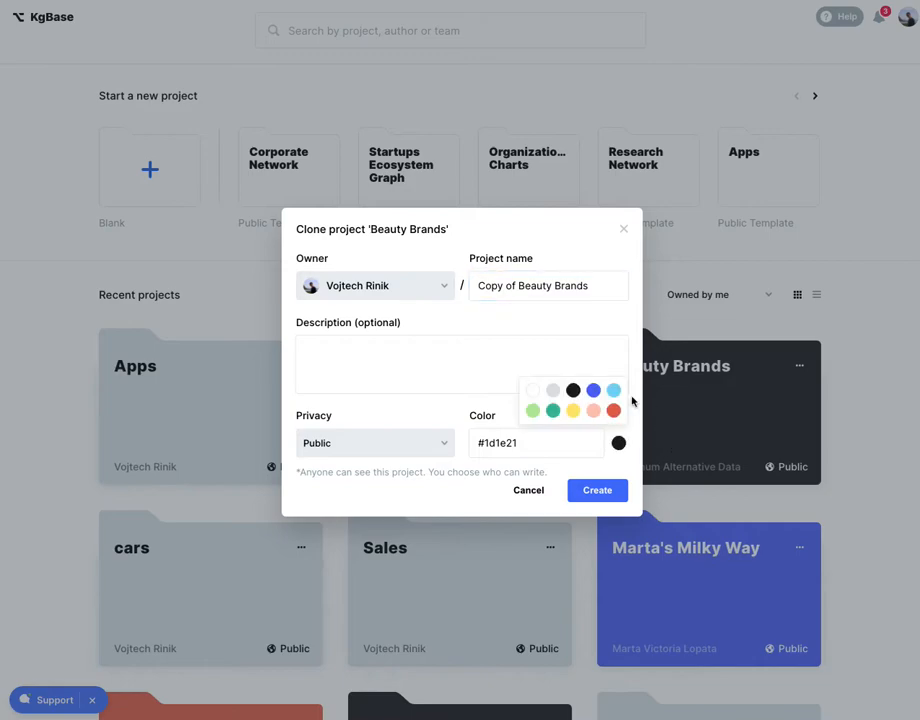
Step: Open the graph of the Beauty Brands project and focus it on the Shiseido node from the Company Overview table
{"action": "left_click", "coordinate": [592, 490]}
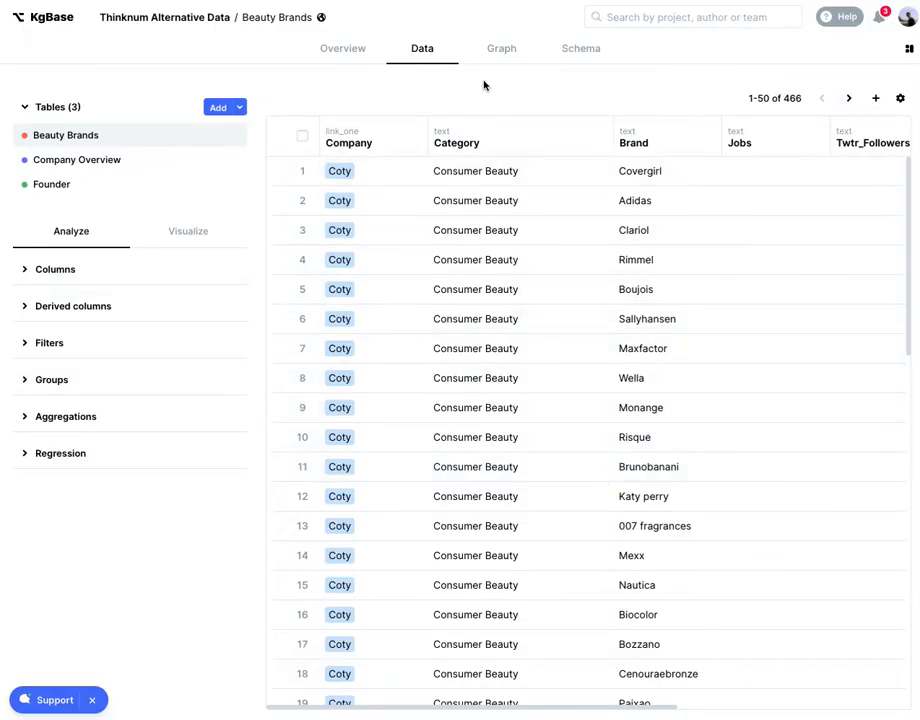
{"action": "left_click", "coordinate": [501, 56]}
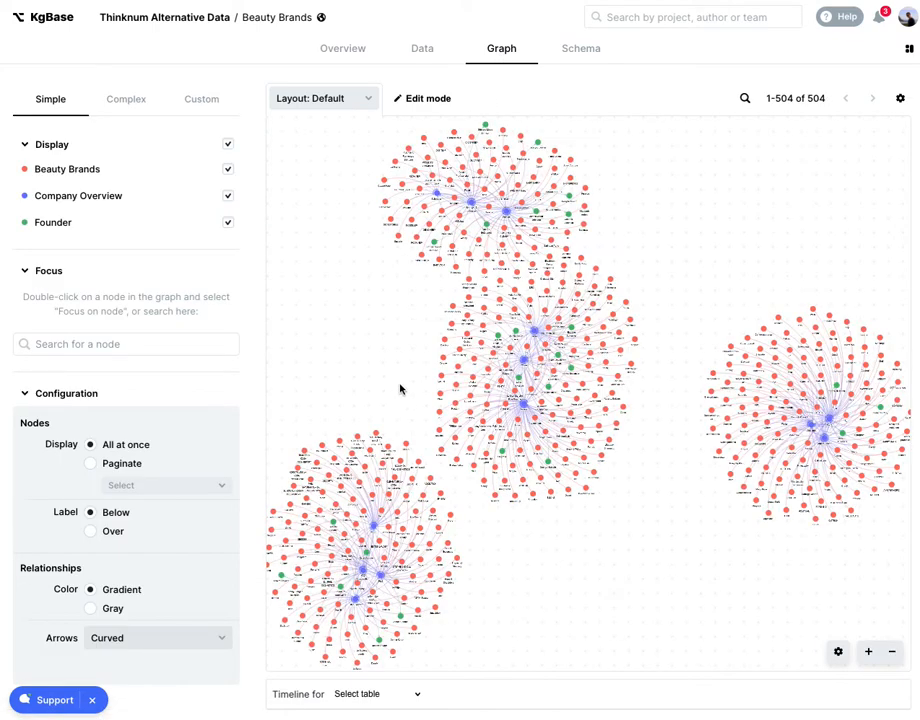
{"action": "left_click", "coordinate": [177, 343]}
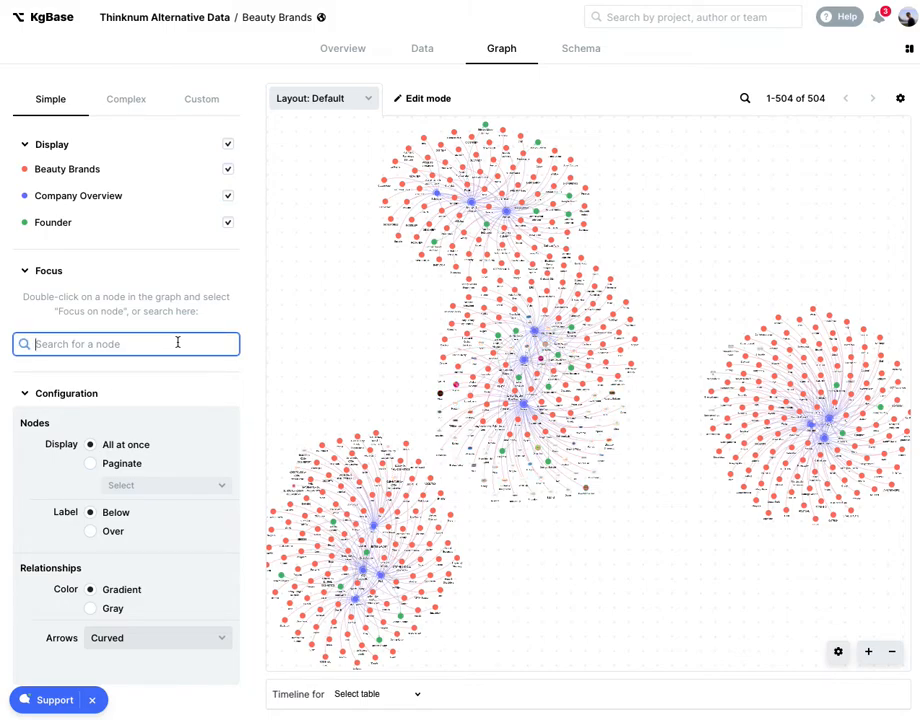
{"action": "type", "text": "shise"}
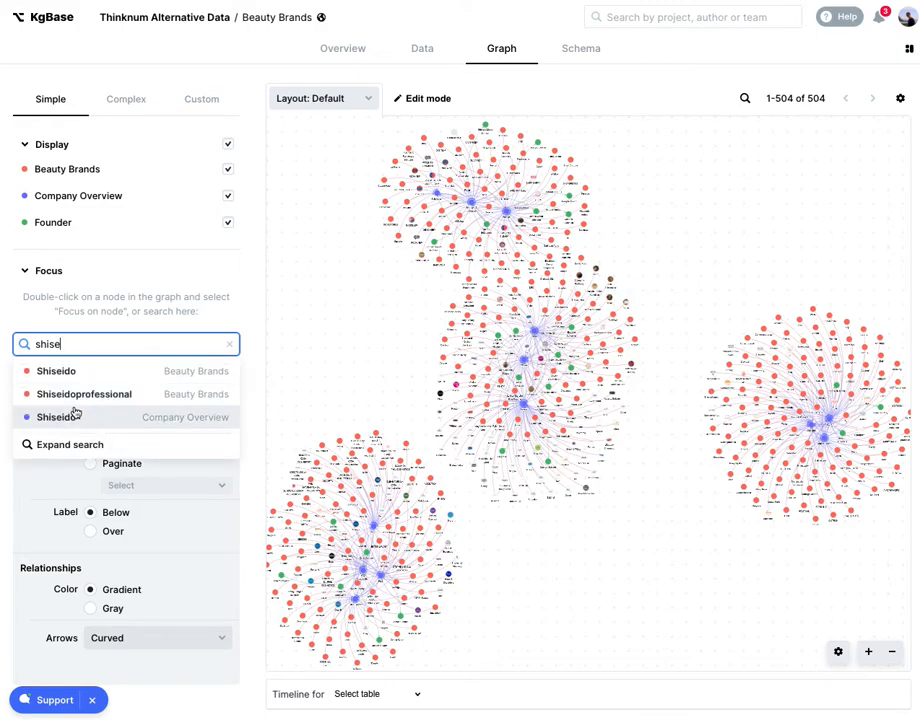
{"action": "left_click", "coordinate": [73, 419]}
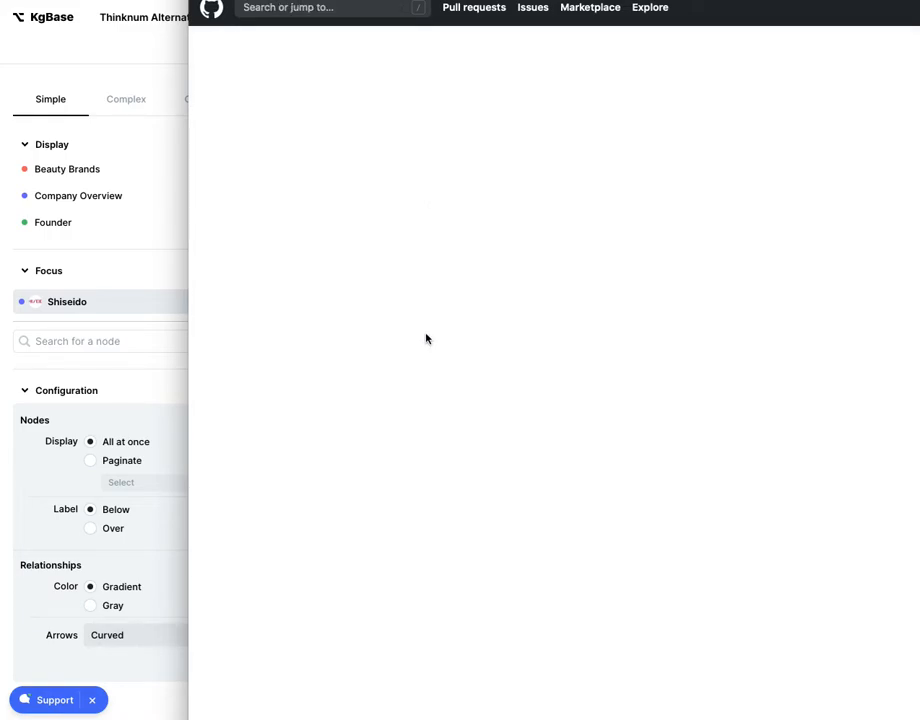
Step: Add the companies Coty and Revlon to the graph's focus alongside Shiseido
{"action": "left_click", "coordinate": [520, 316]}
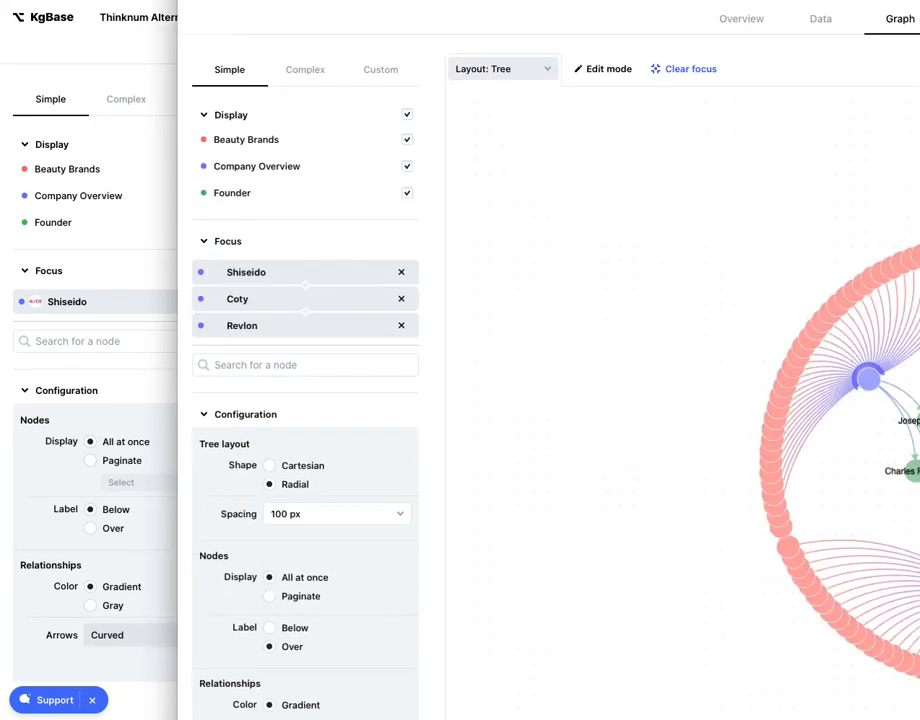
{"action": "left_click", "coordinate": [60, 341]}
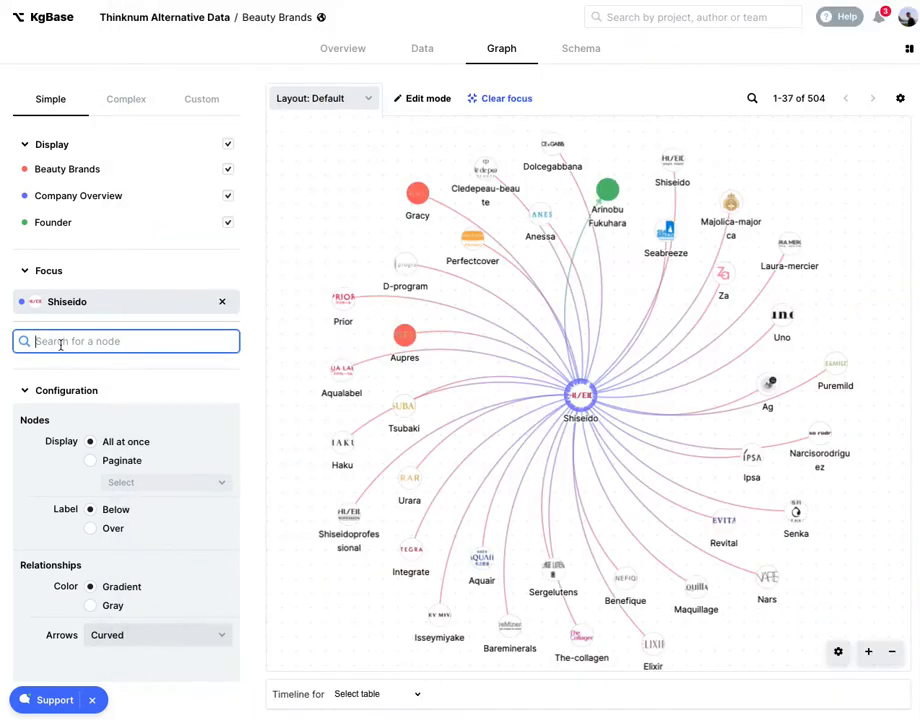
{"action": "type", "text": "coty"}
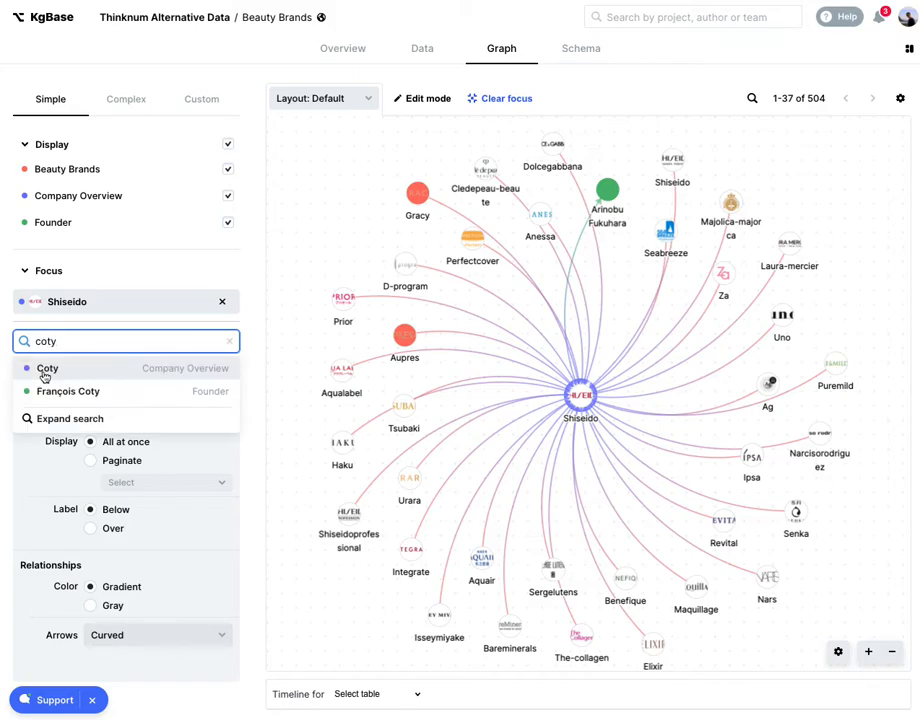
{"action": "left_click", "coordinate": [53, 376]}
{"action": "type", "text": "revlon"}
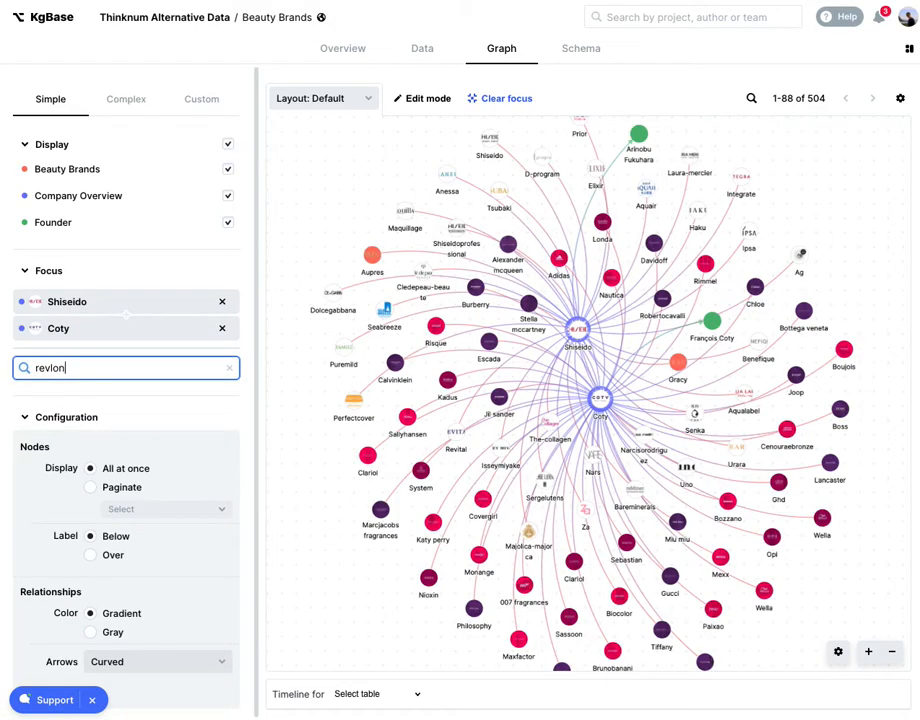
{"action": "left_click", "coordinate": [64, 464]}
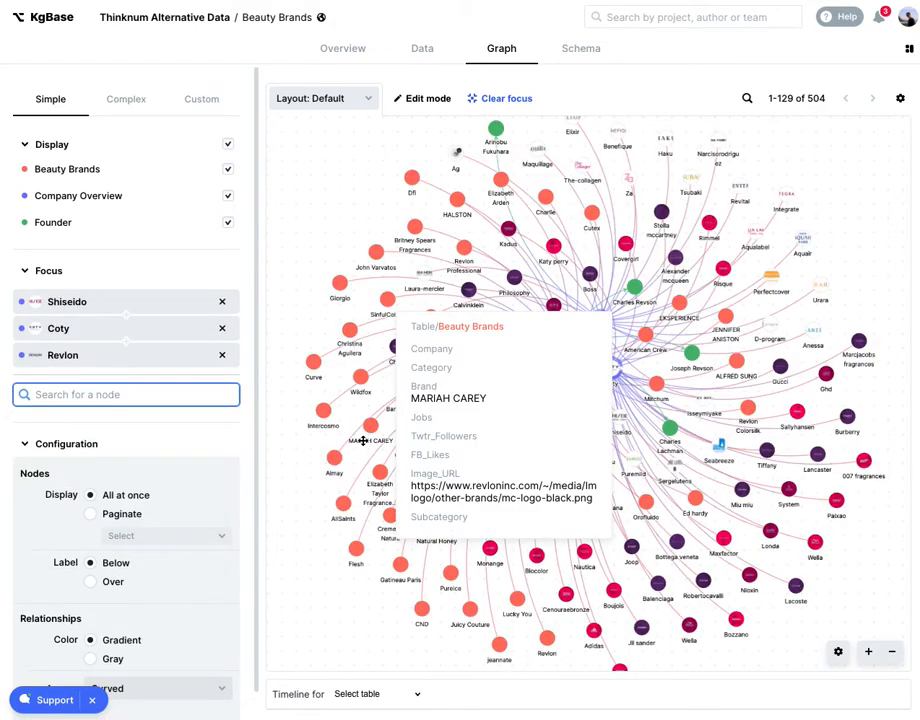
{"action": "left_click", "coordinate": [290, 185]}
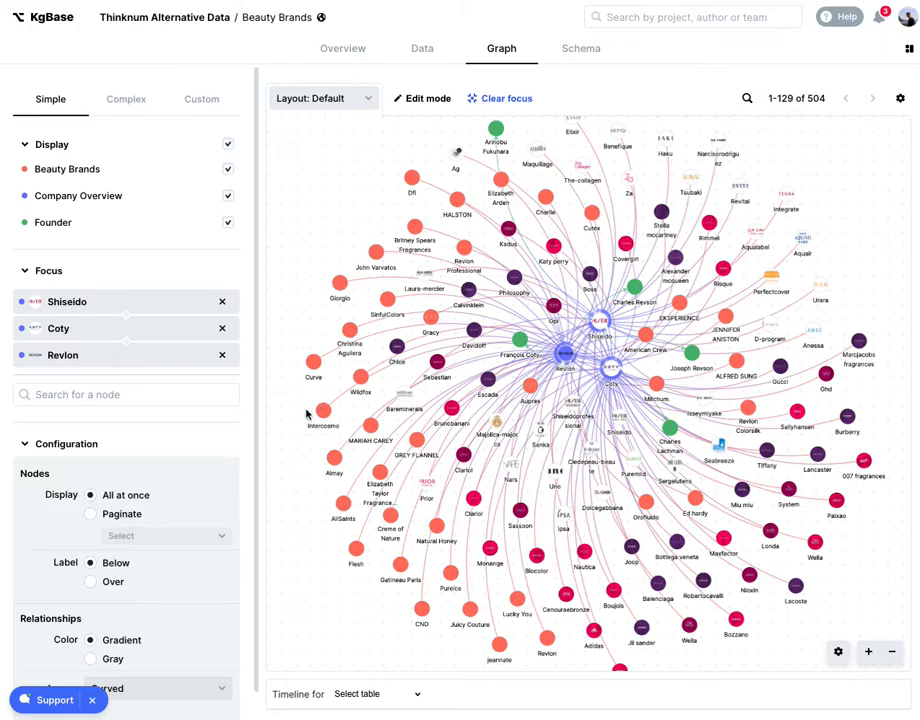
Step: Set the node display to Paginate, using the Company Overview table for the pages
{"action": "scroll", "coordinate": [226, 493], "scroll_direction": "down", "scroll_amount": 1}
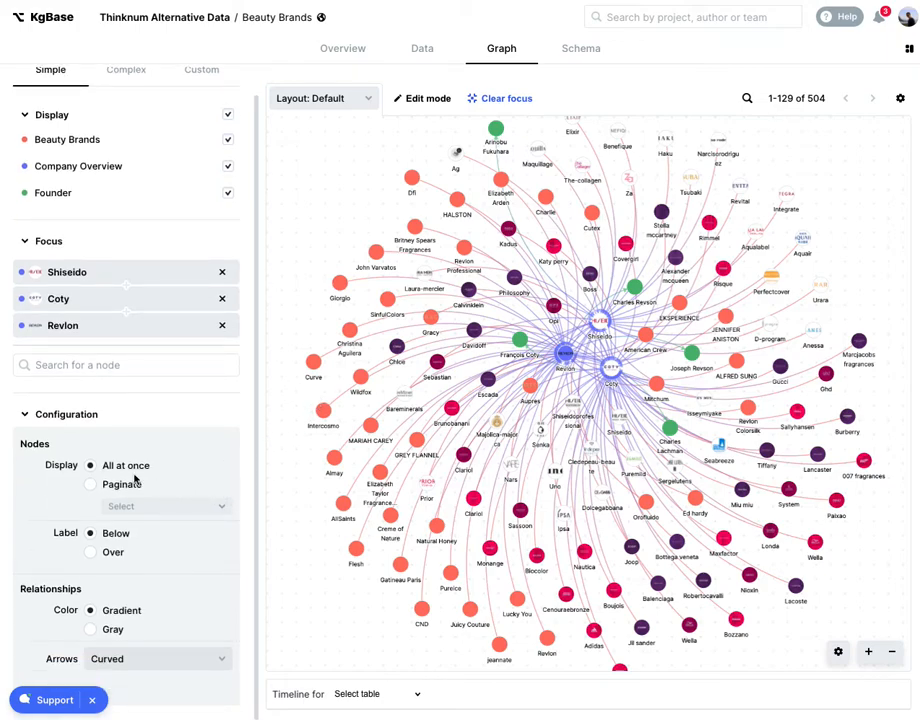
{"action": "key", "text": "super+shift+4"}
{"action": "left_click_drag", "start_coordinate": [6, 432], "coordinate": [240, 523]}
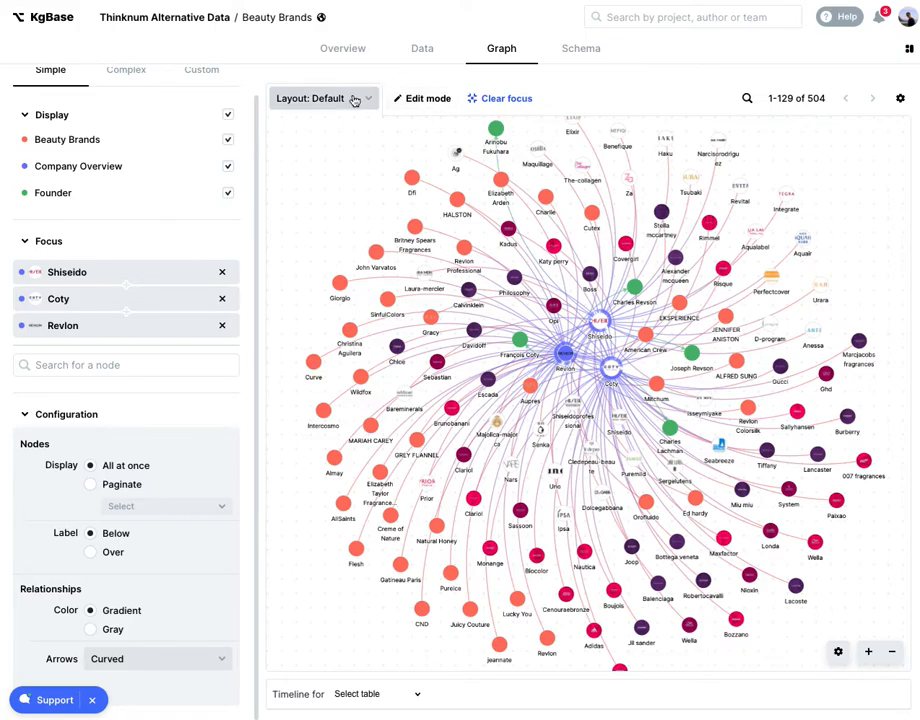
{"action": "left_click", "coordinate": [110, 490]}
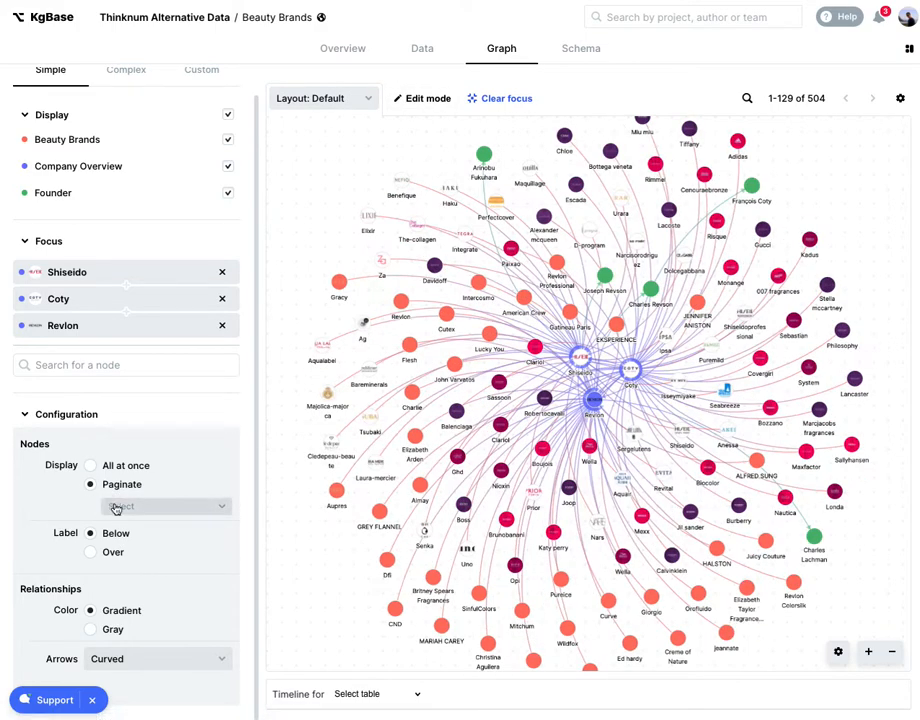
{"action": "left_click", "coordinate": [117, 508]}
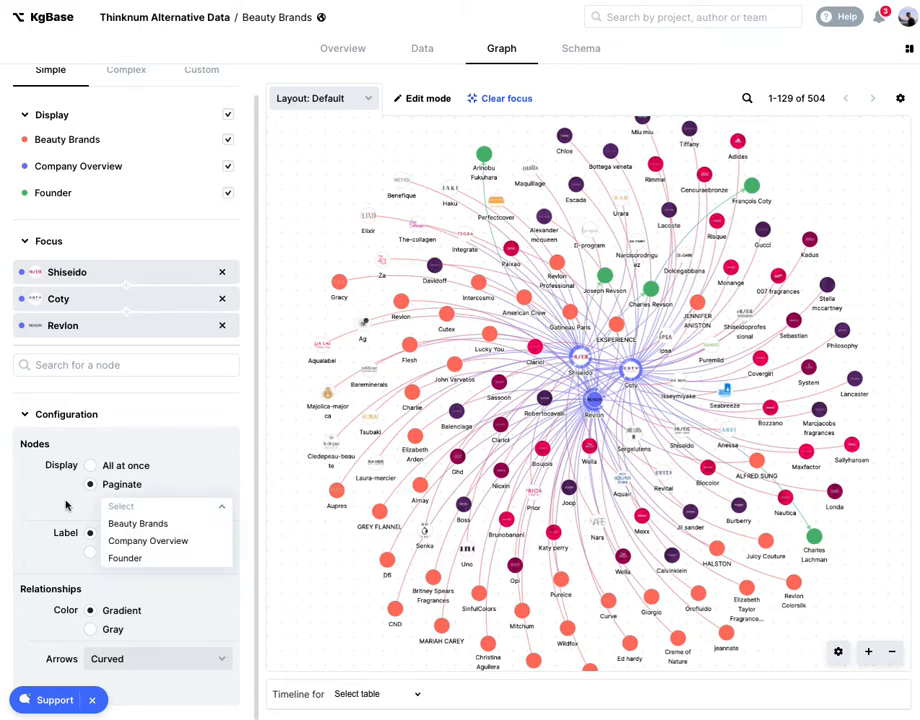
{"action": "left_click", "coordinate": [142, 541]}
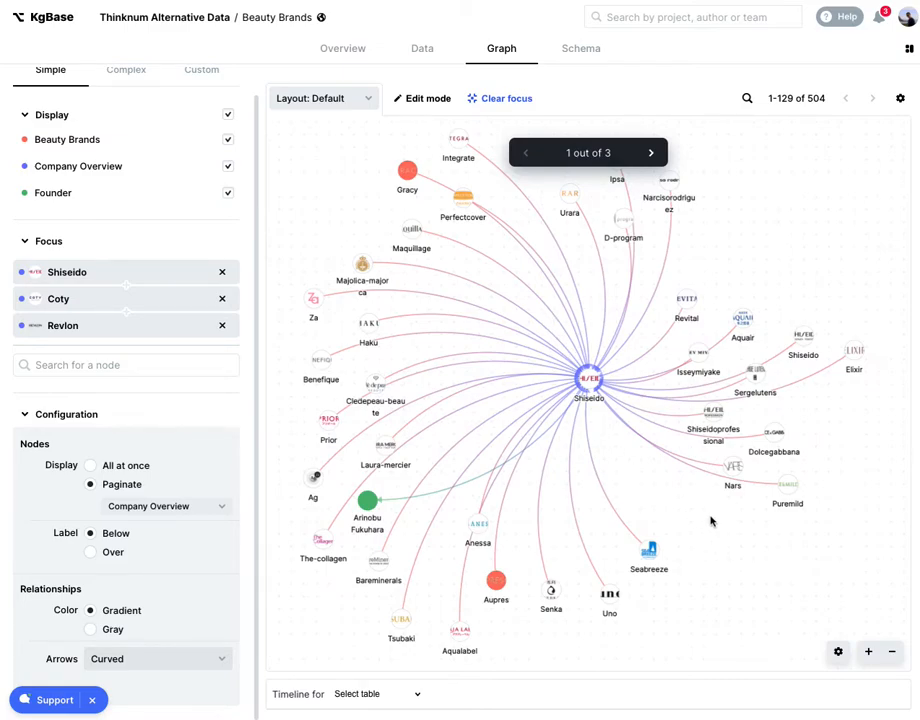
Step: Inspect the Isseymiyake node on the Shiseido page and page forward through the Coty and Revlon graphs
{"action": "left_click", "coordinate": [709, 380]}
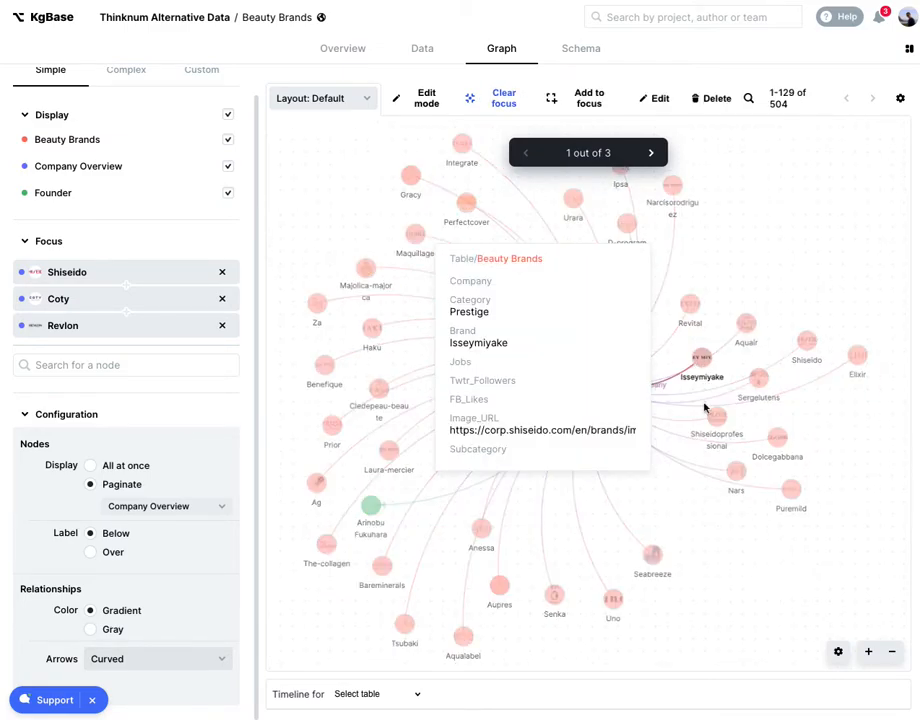
{"action": "left_click", "coordinate": [466, 500]}
{"action": "left_click", "coordinate": [466, 498]}
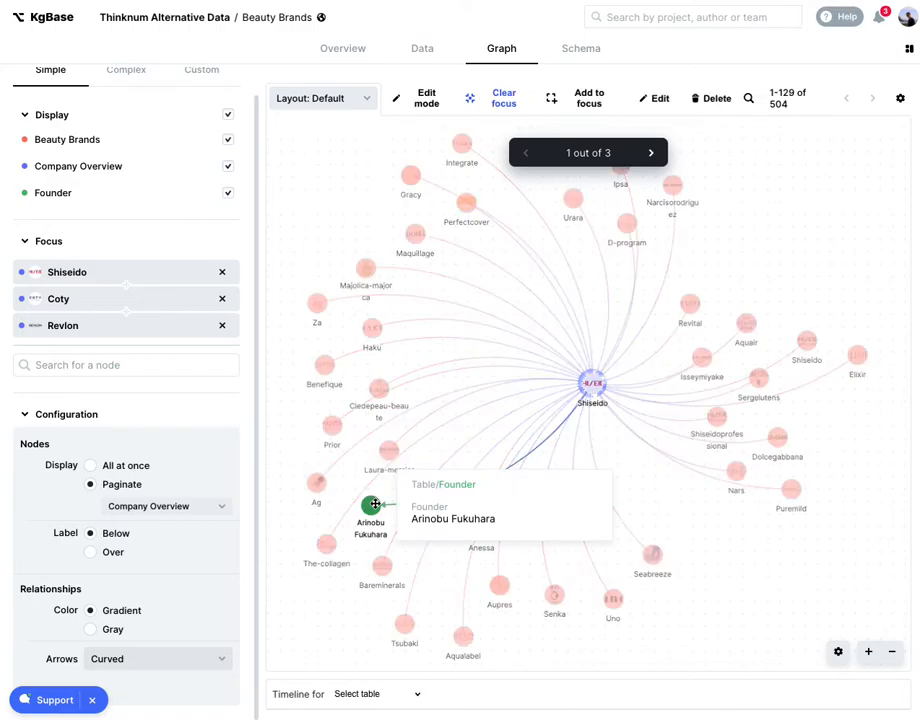
{"action": "left_click", "coordinate": [786, 582]}
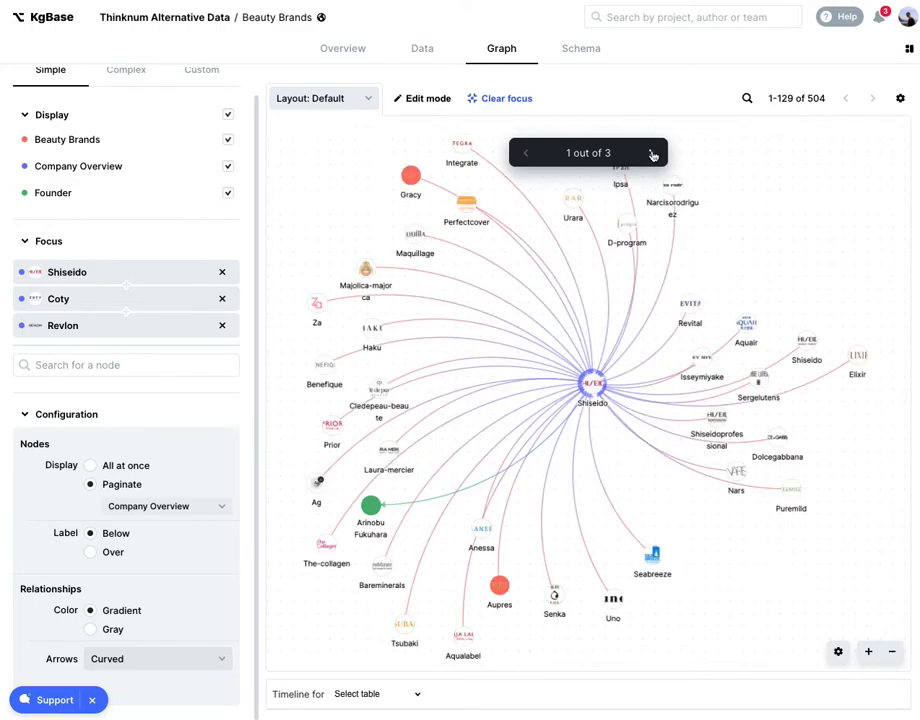
{"action": "left_click", "coordinate": [651, 153]}
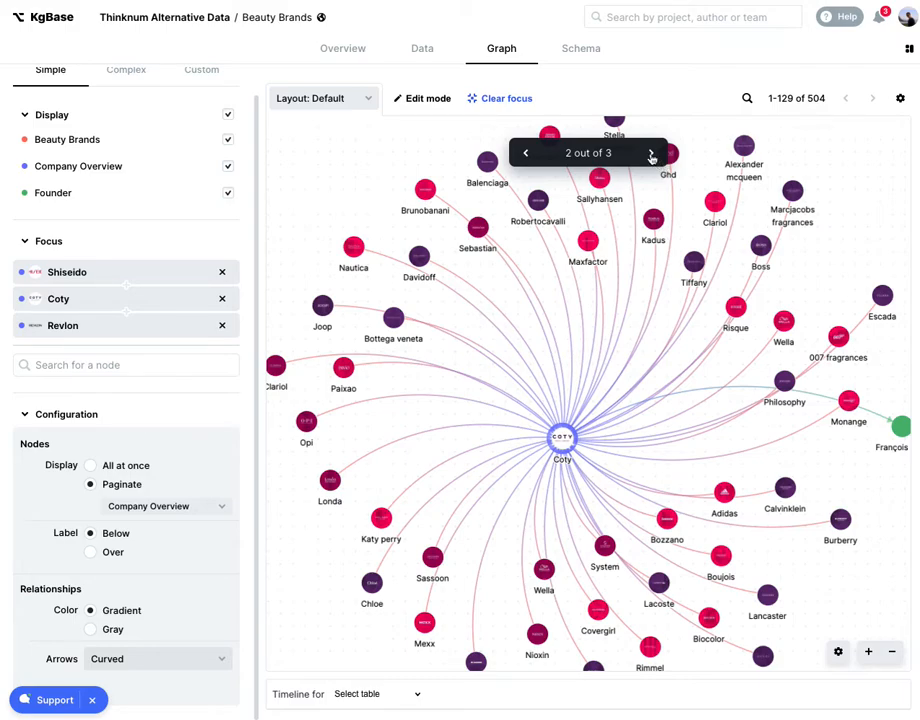
{"action": "left_click", "coordinate": [651, 154]}
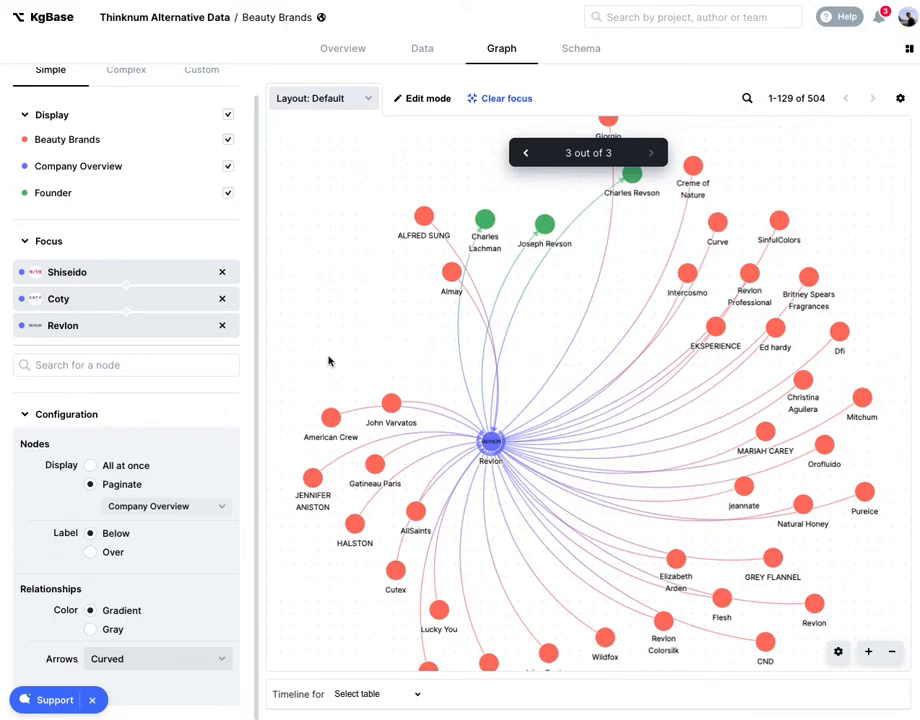
Step: Show all nodes at once and change the graph to the Tree layout with a Radial shape
{"action": "left_click", "coordinate": [125, 465]}
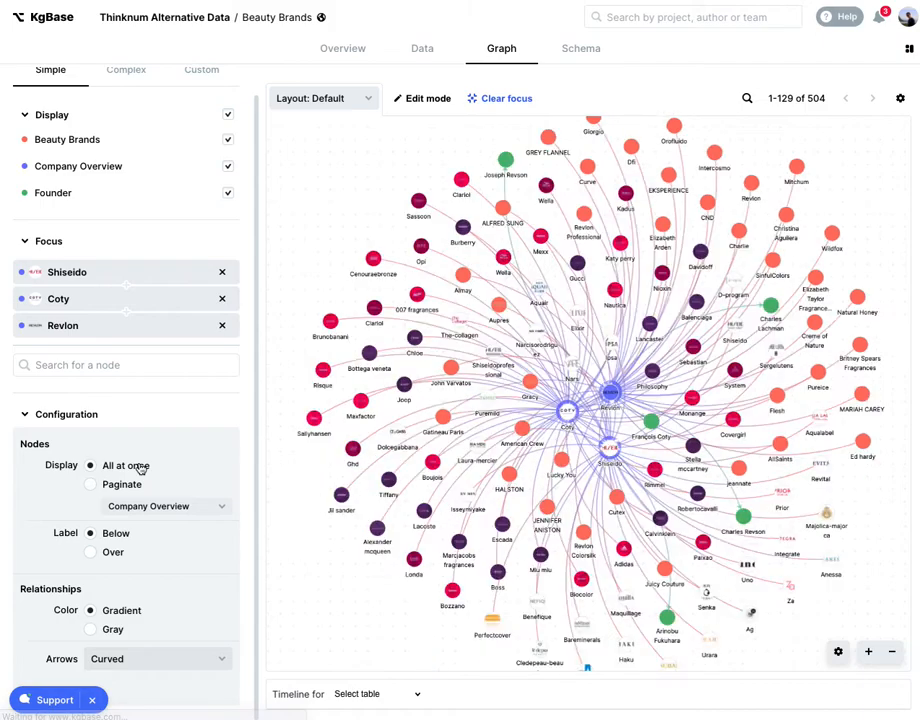
{"action": "left_click", "coordinate": [324, 97]}
{"action": "left_click", "coordinate": [310, 145]}
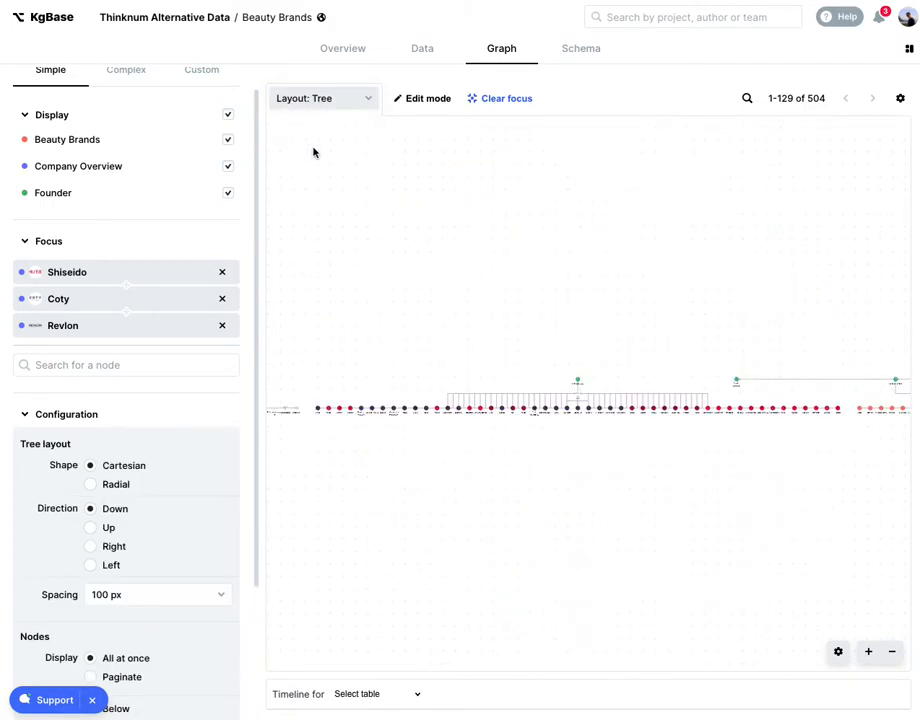
{"action": "left_click", "coordinate": [91, 484]}
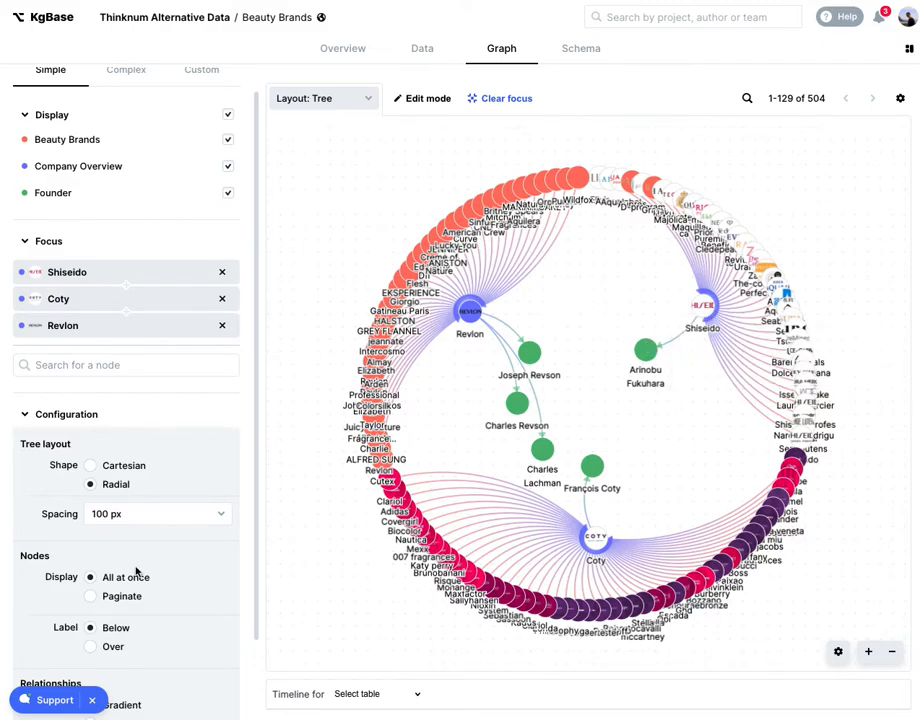
Step: Paginate the radial tree's nodes and browse back and forth through the first three pages
{"action": "left_click", "coordinate": [95, 596]}
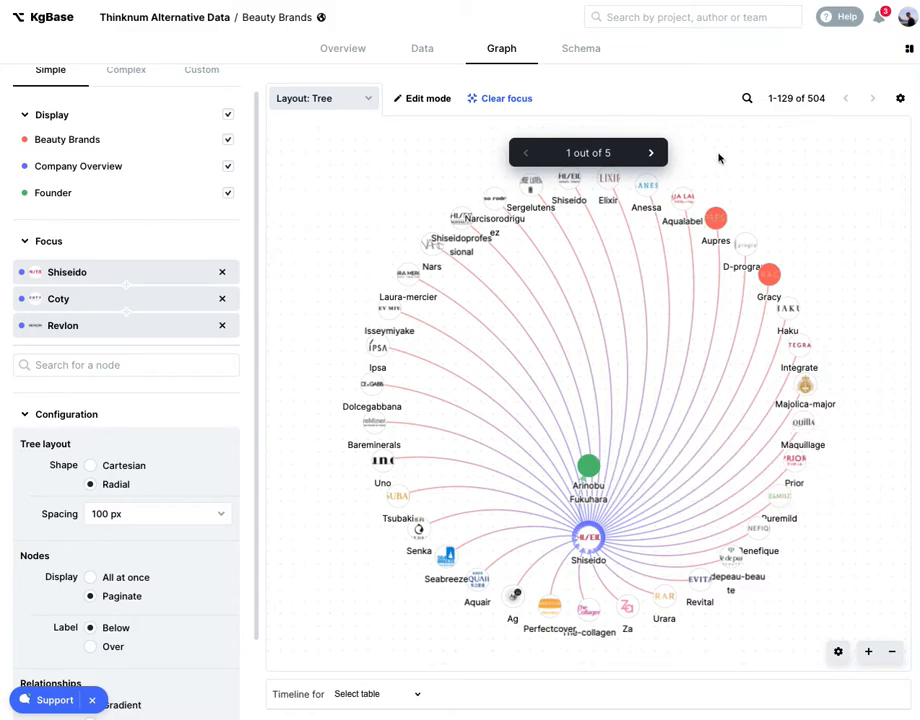
{"action": "left_click", "coordinate": [651, 154]}
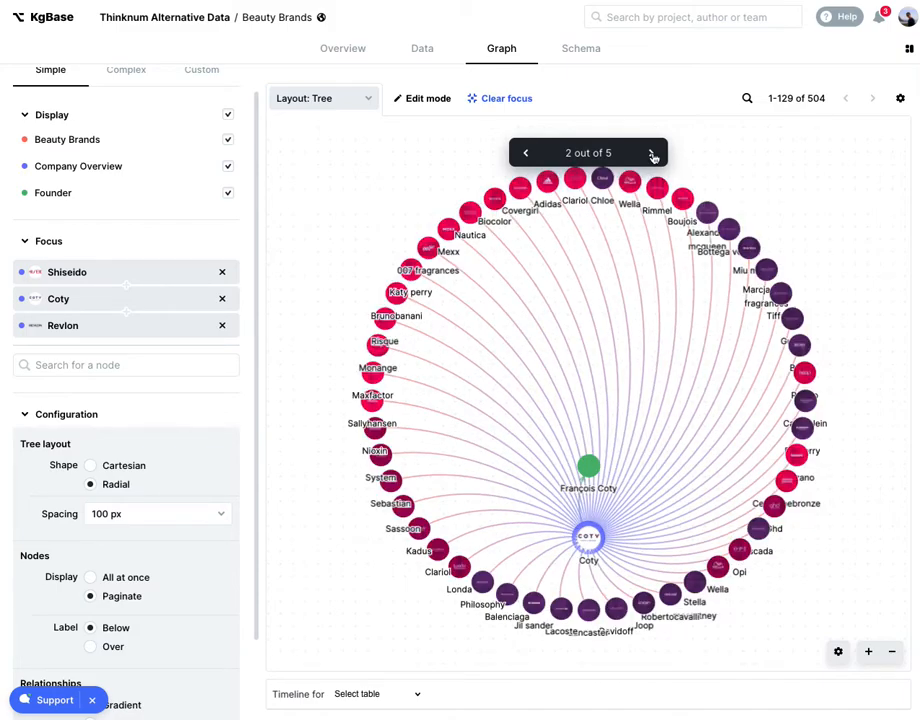
{"action": "left_click", "coordinate": [651, 154]}
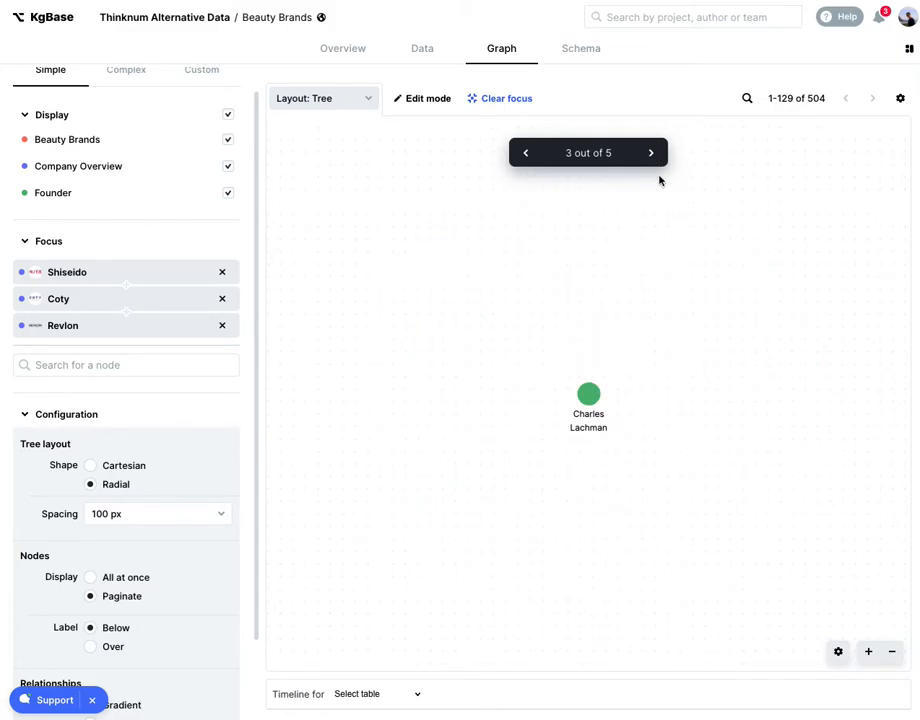
{"action": "left_click", "coordinate": [525, 154]}
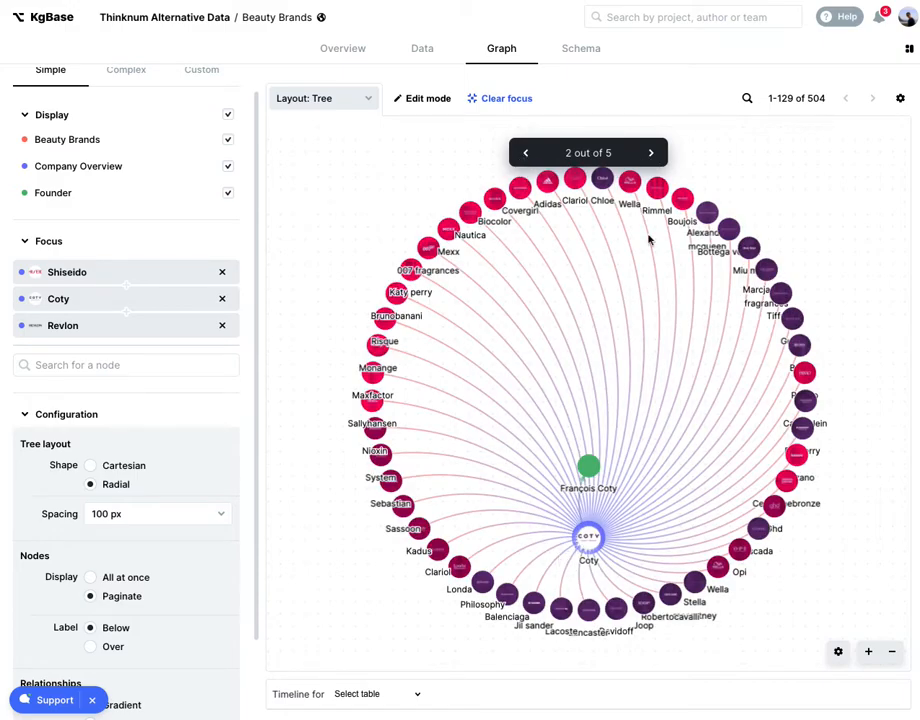
{"action": "left_click", "coordinate": [649, 154]}
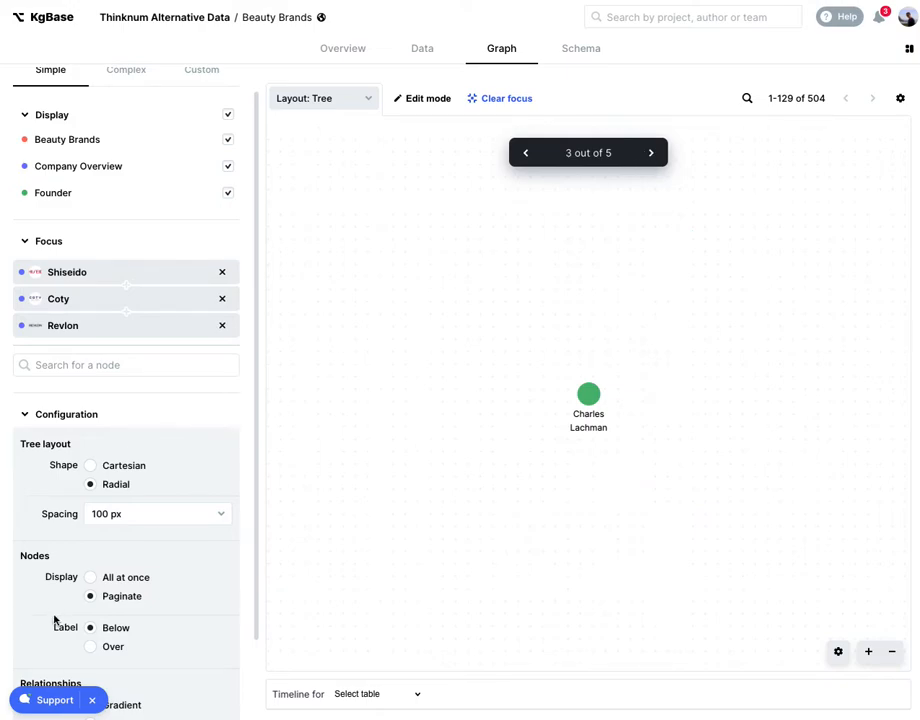
Step: Try the Cartesian tree shape, return to Radial, and display all nodes at once
{"action": "left_click", "coordinate": [117, 467]}
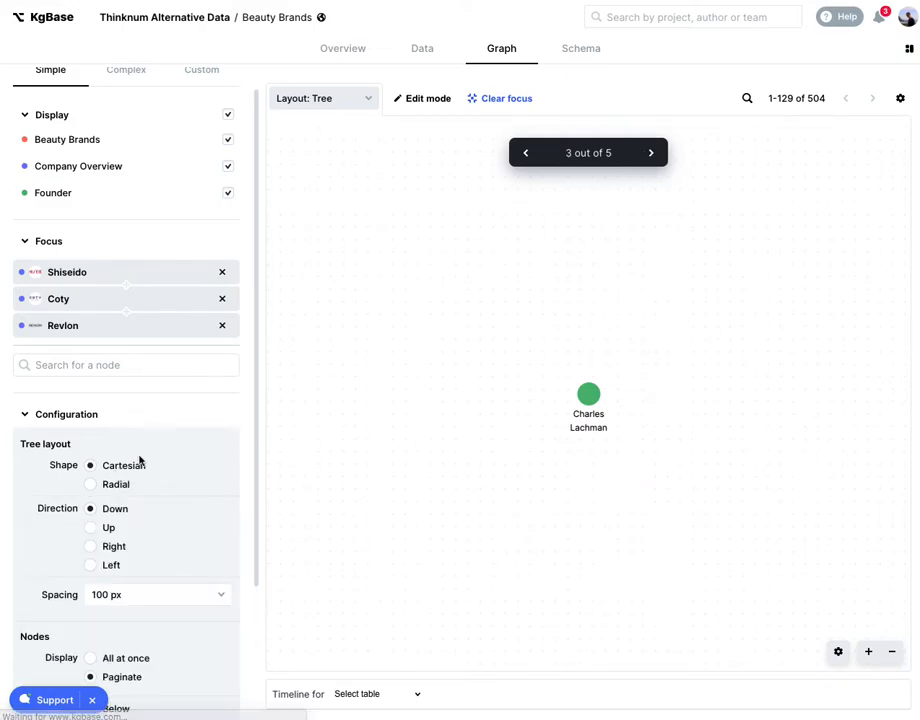
{"action": "left_click", "coordinate": [119, 485]}
{"action": "left_click", "coordinate": [119, 579]}
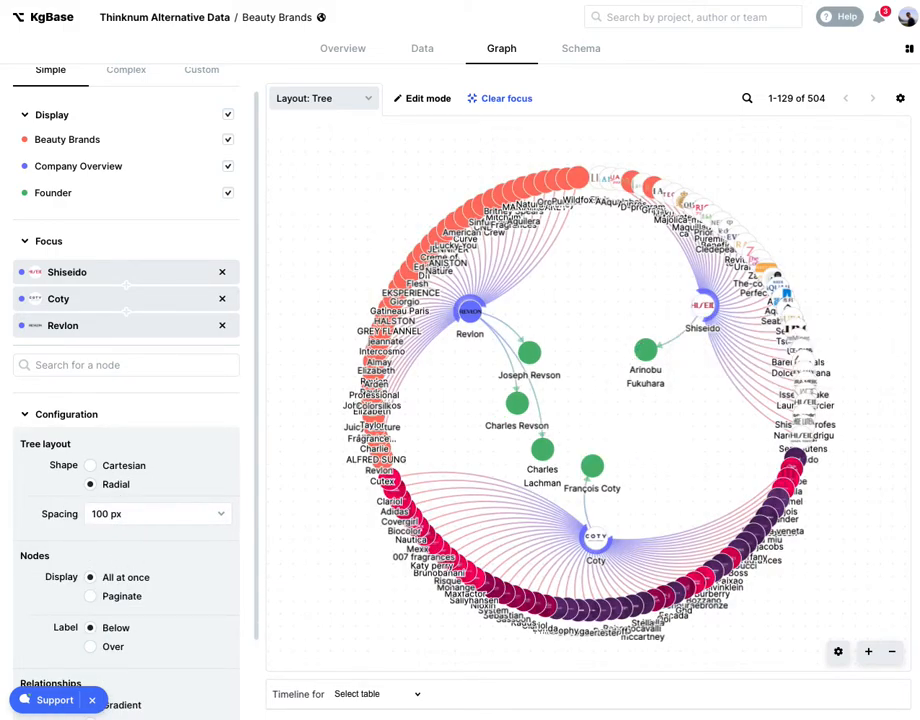
{"action": "key", "text": "super+Tab"}
{"action": "left_click_drag", "start_coordinate": [742, 160], "coordinate": [184, 308]}
{"action": "left_click", "coordinate": [351, 208]}
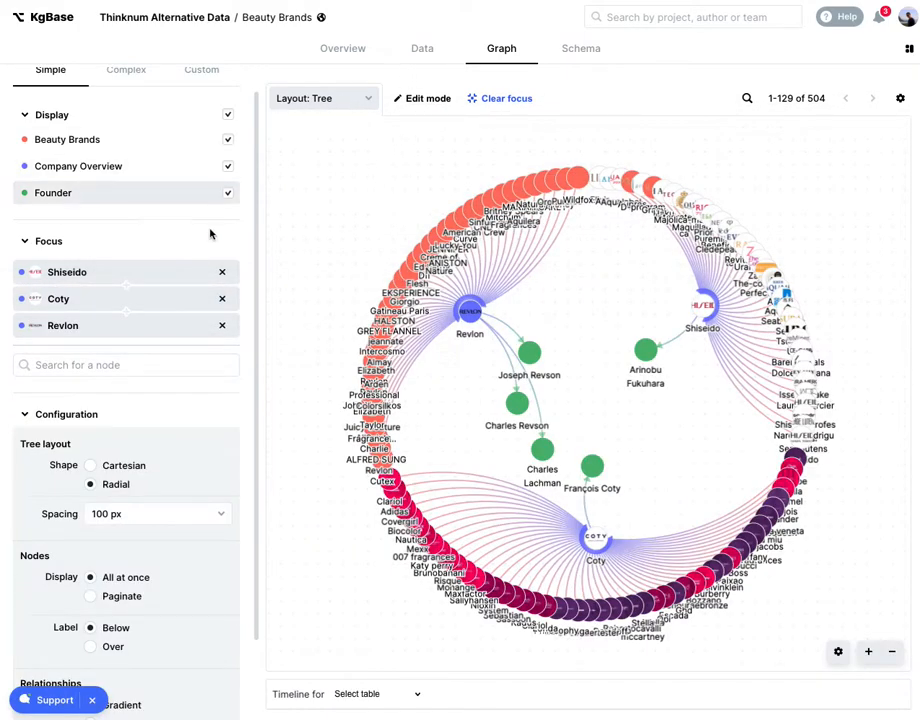
Step: Switch the graph to the Default layout and select the Shiseido company node to highlight its connections
{"action": "left_click", "coordinate": [340, 100]}
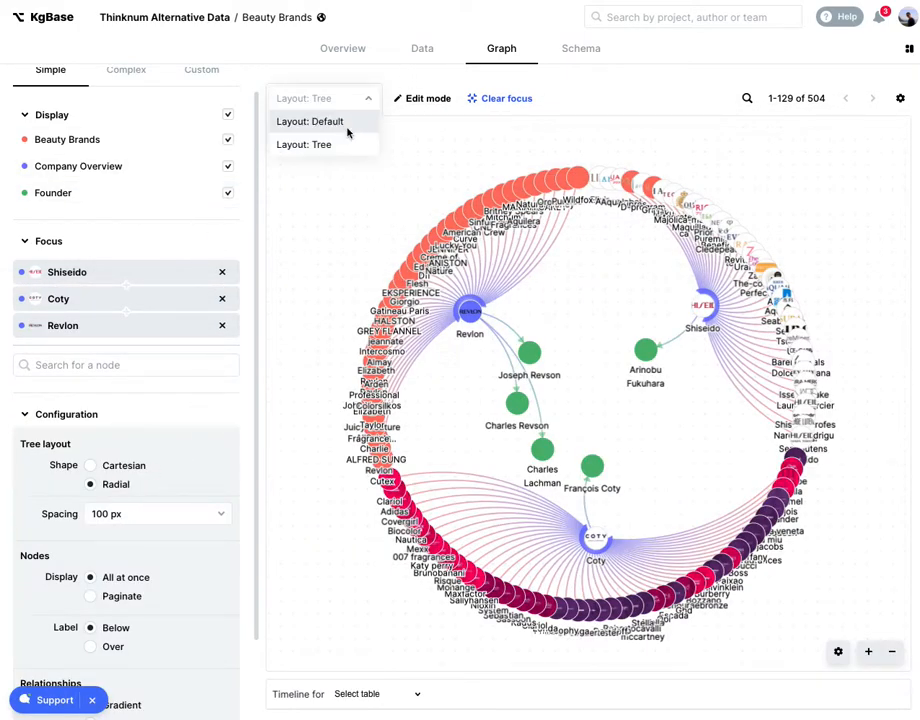
{"action": "left_click", "coordinate": [345, 121]}
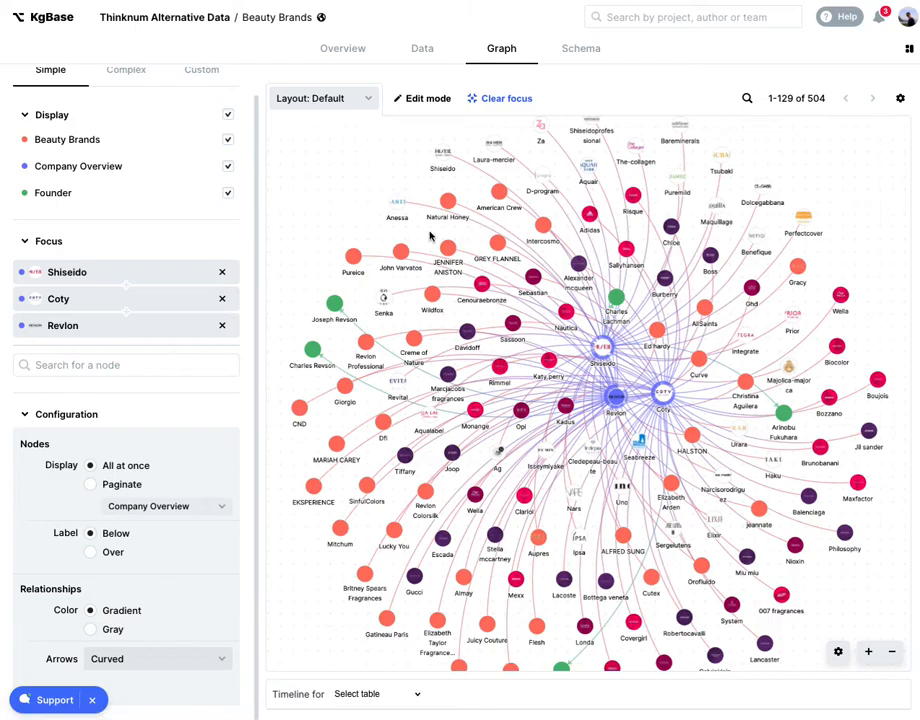
{"action": "left_click", "coordinate": [600, 346]}
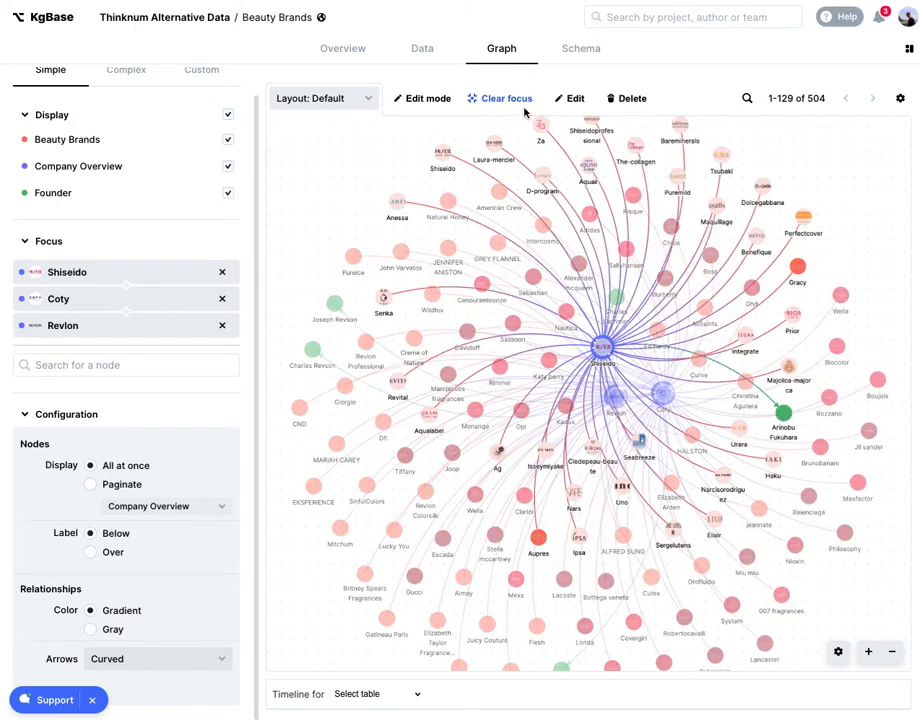
Step: Remove Coty and Revlon from the focus list and select the Shiseido company node to highlight its connections
{"action": "left_click", "coordinate": [222, 299]}
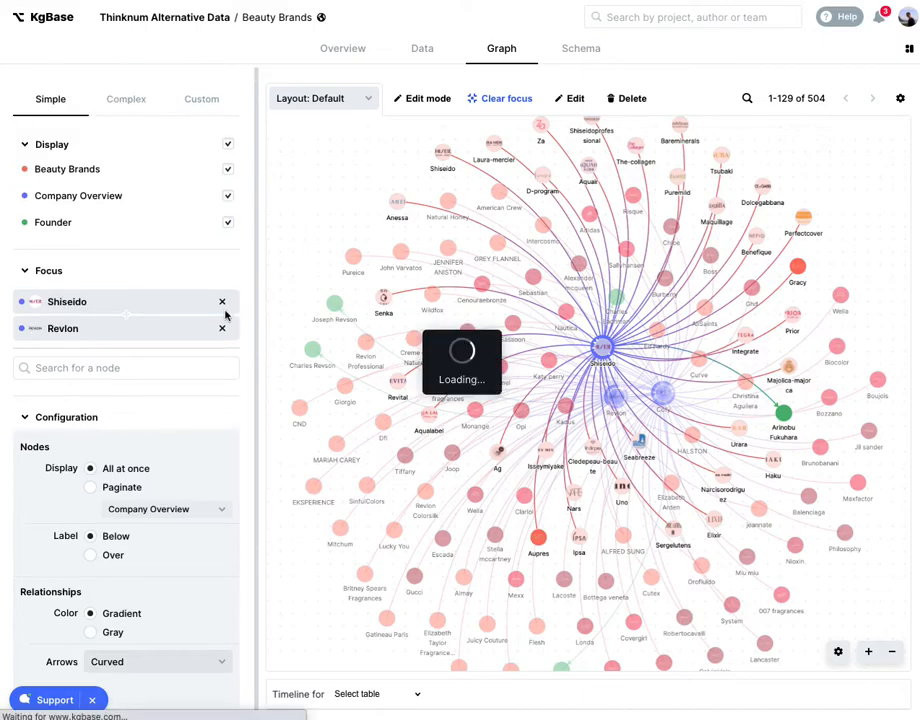
{"action": "left_click", "coordinate": [222, 329]}
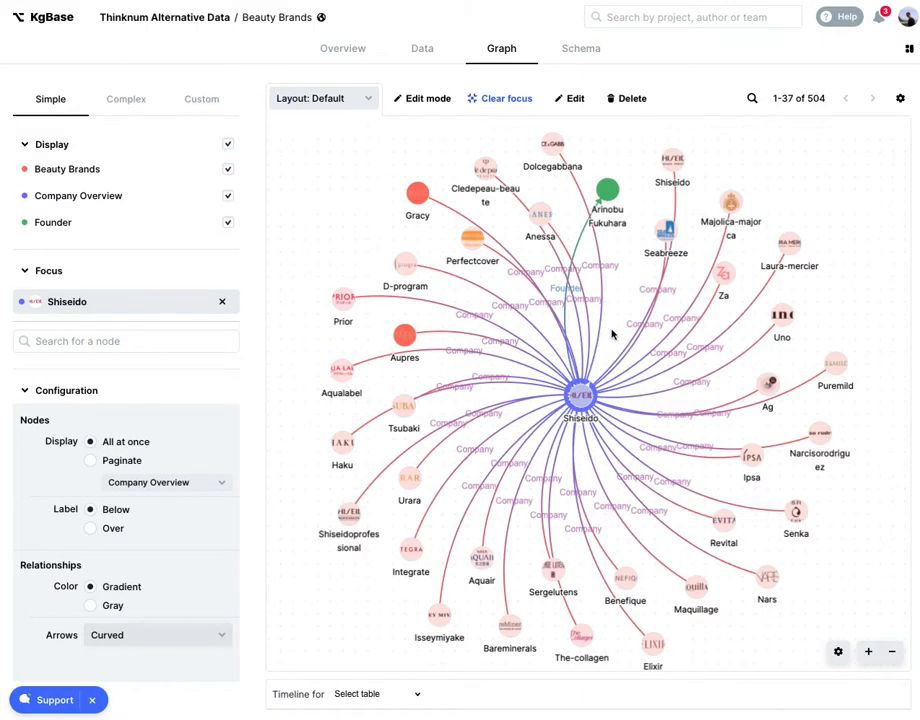
{"action": "left_click", "coordinate": [612, 331]}
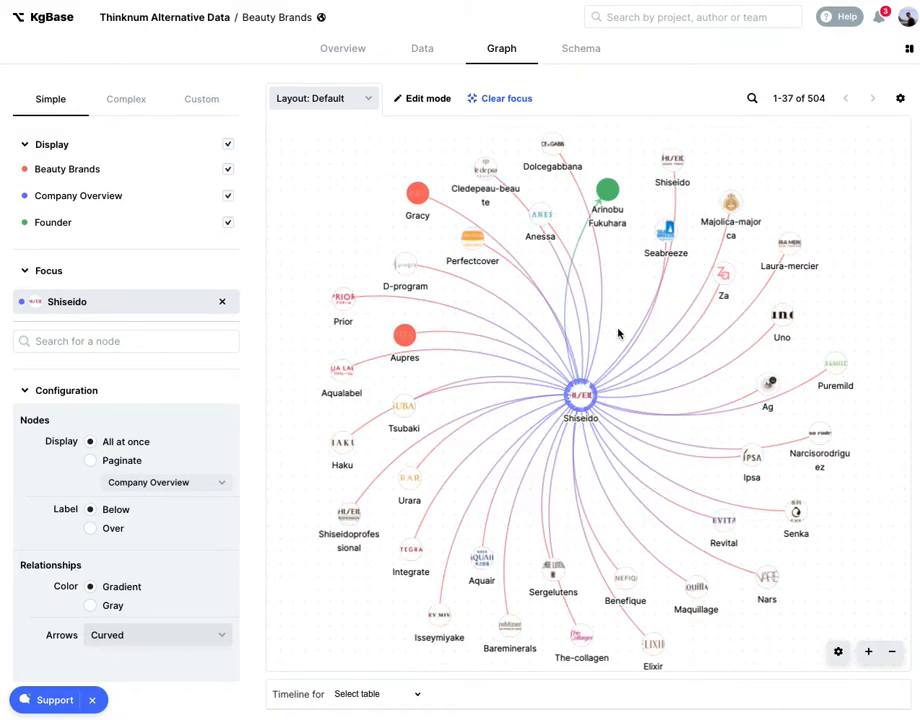
{"action": "left_click", "coordinate": [581, 394]}
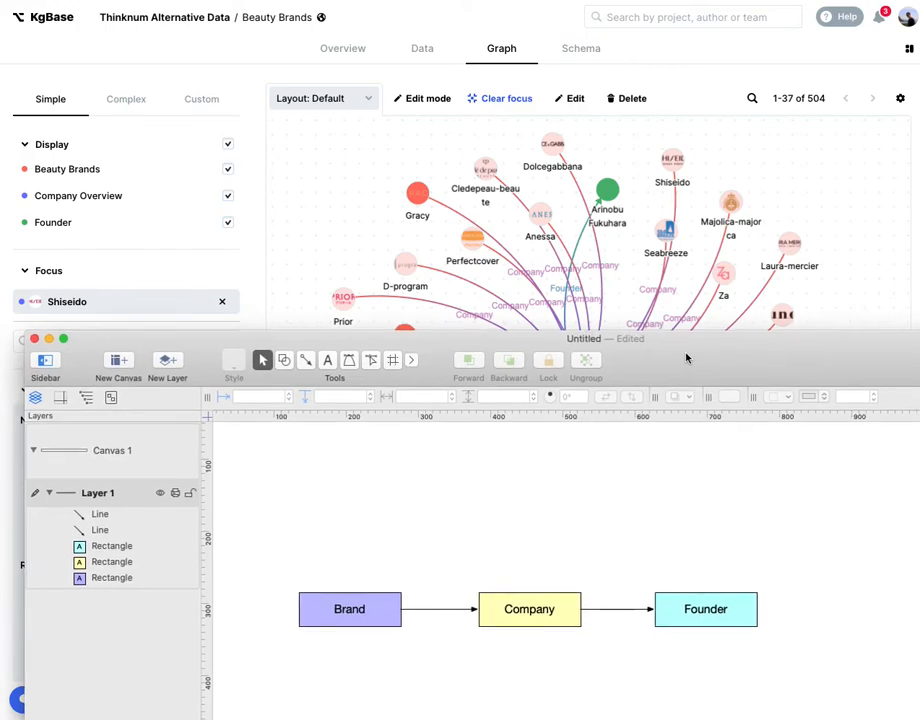
Step: Switch to the diagram window, label the Company–Founder line "founder", and move the Founder box farther out to about X 711 px
{"action": "left_click", "coordinate": [505, 603]}
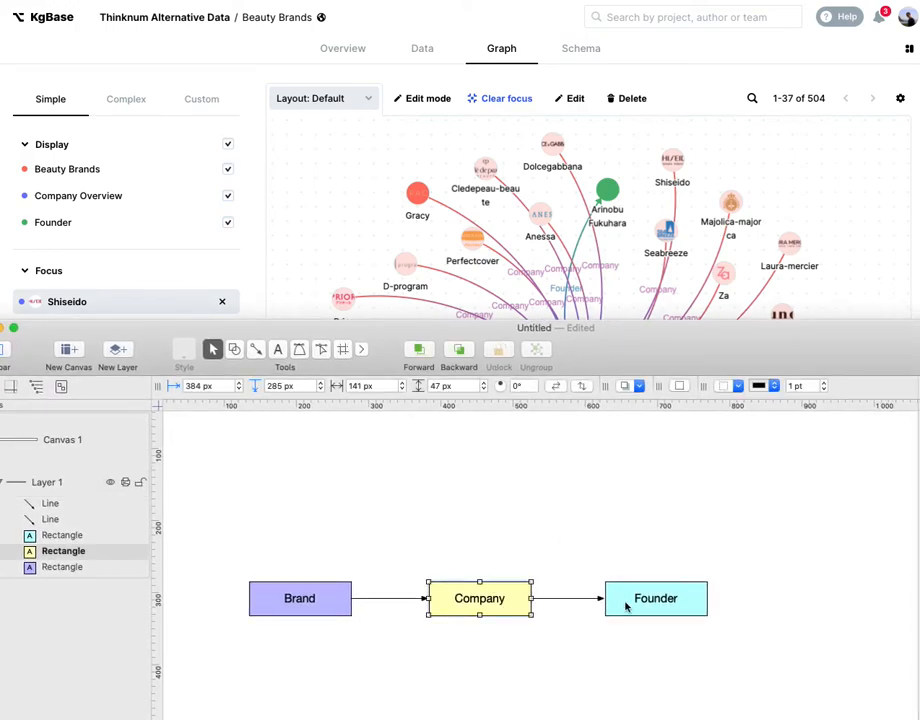
{"action": "left_click", "coordinate": [579, 599]}
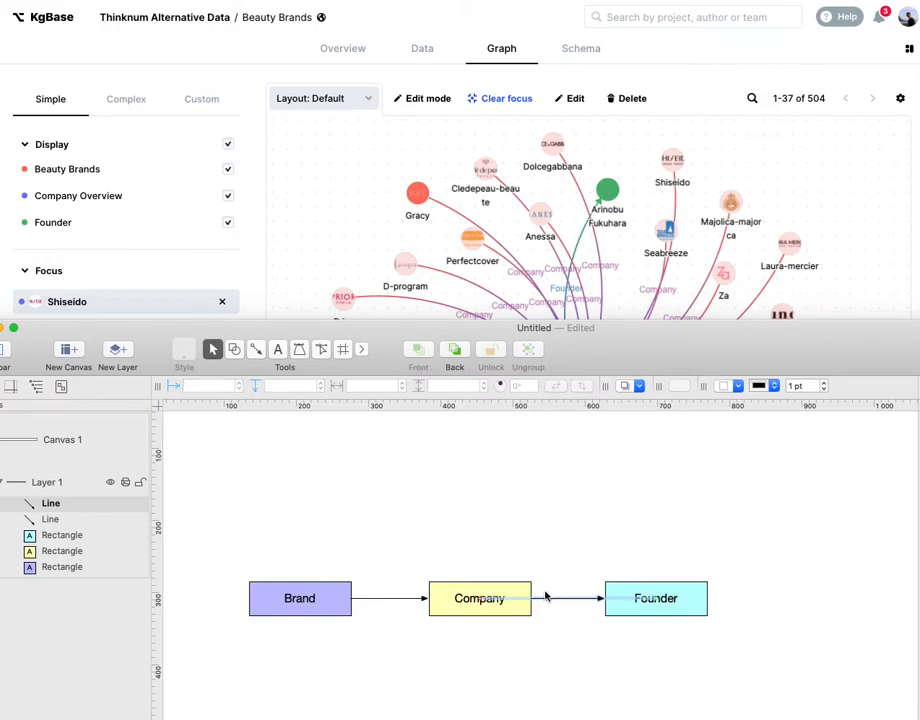
{"action": "double_click", "coordinate": [610, 590]}
{"action": "double_click", "coordinate": [559, 600]}
{"action": "type", "text": "founder"}
{"action": "left_click", "coordinate": [521, 516]}
{"action": "left_click_drag", "start_coordinate": [657, 603], "coordinate": [715, 605]}
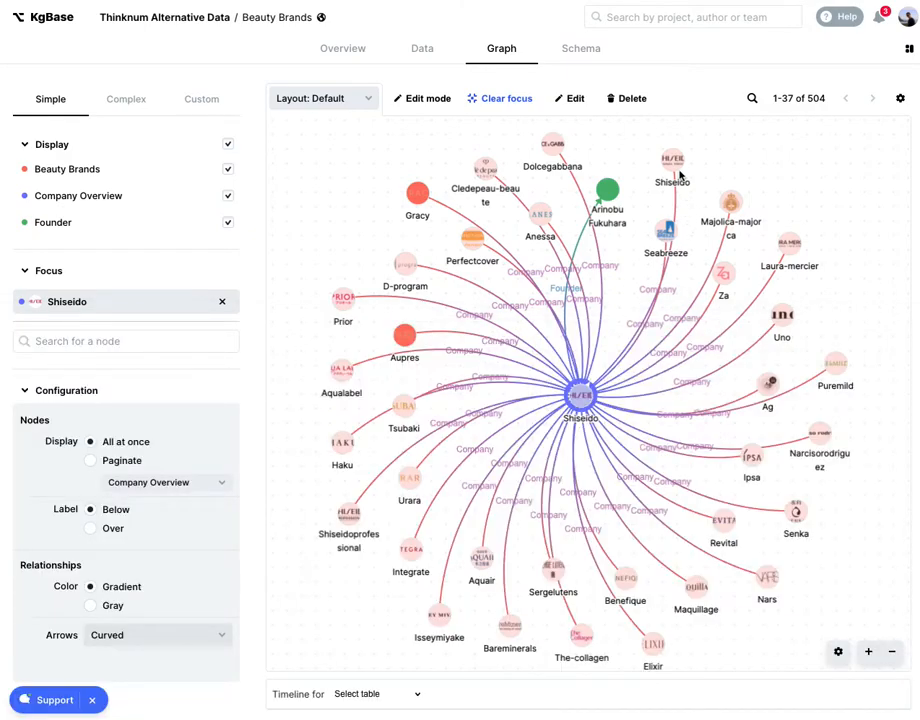
Step: Select the Shiseido brand node in the graph, and in the diagram move Brand farther from Company and label their connecting line "company"
{"action": "left_click", "coordinate": [673, 160]}
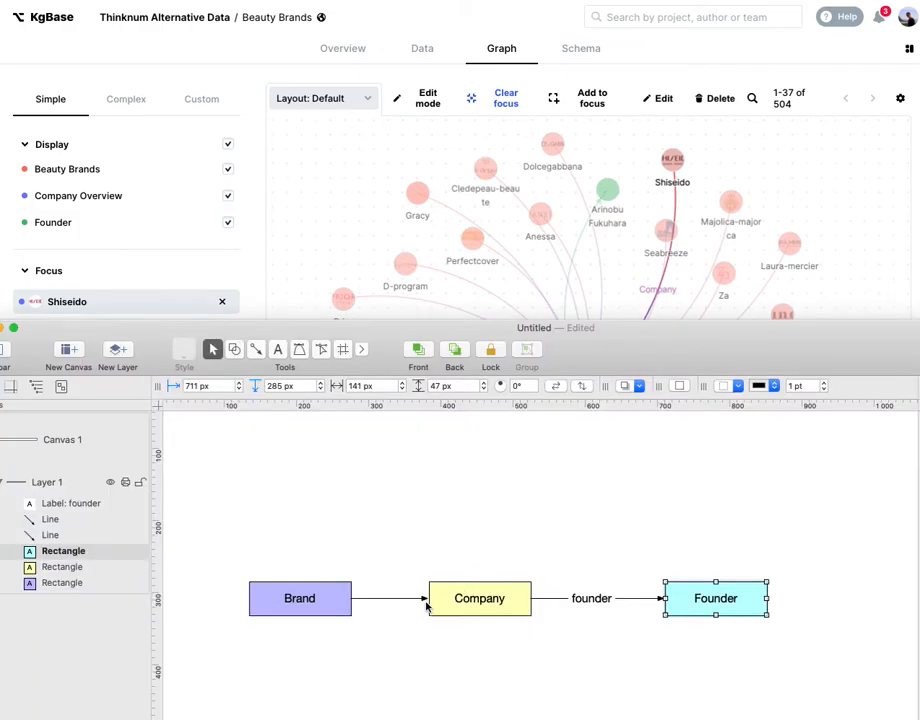
{"action": "left_click_drag", "start_coordinate": [300, 600], "coordinate": [262, 599]}
{"action": "left_click", "coordinate": [278, 349]}
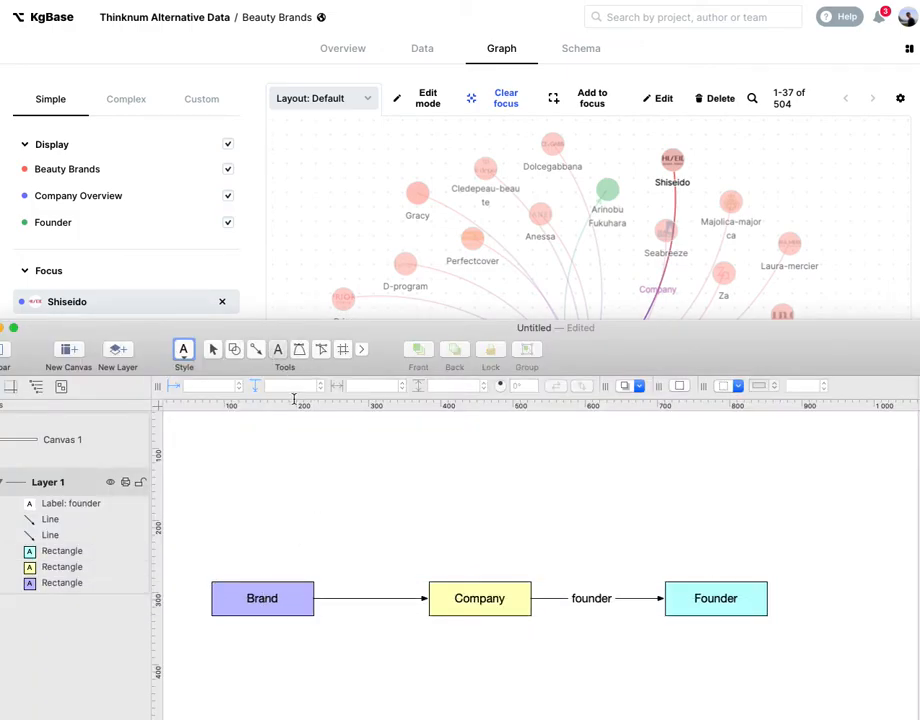
{"action": "left_click", "coordinate": [335, 594]}
{"action": "type", "text": "company"}
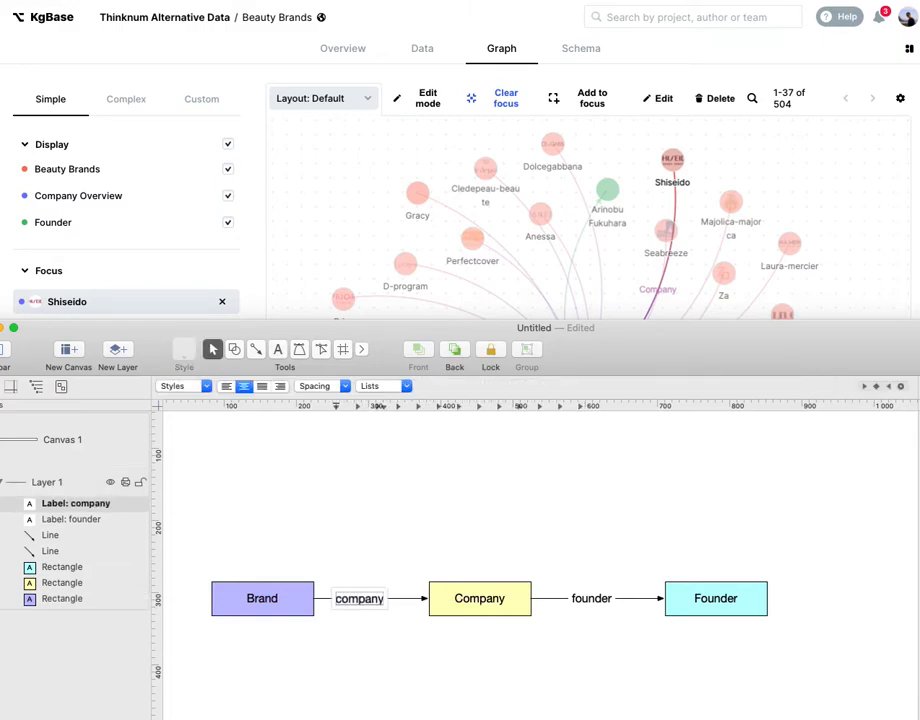
{"action": "left_click", "coordinate": [370, 524]}
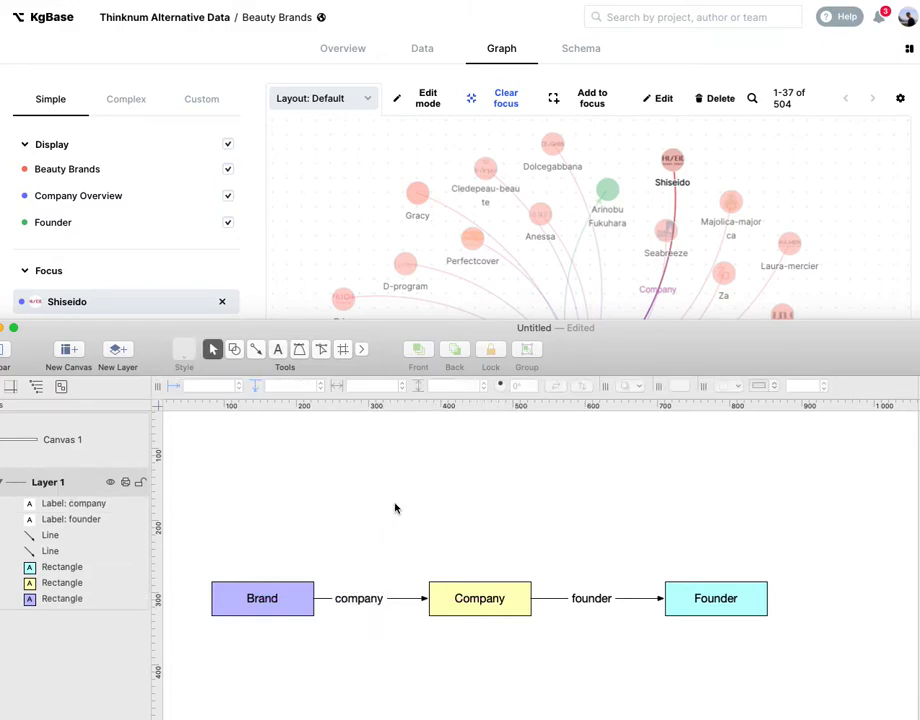
Step: Return to the KgBase graph and change it to the Tree layout with a Radial shape
{"action": "left_click", "coordinate": [343, 106]}
{"action": "left_click", "coordinate": [343, 106]}
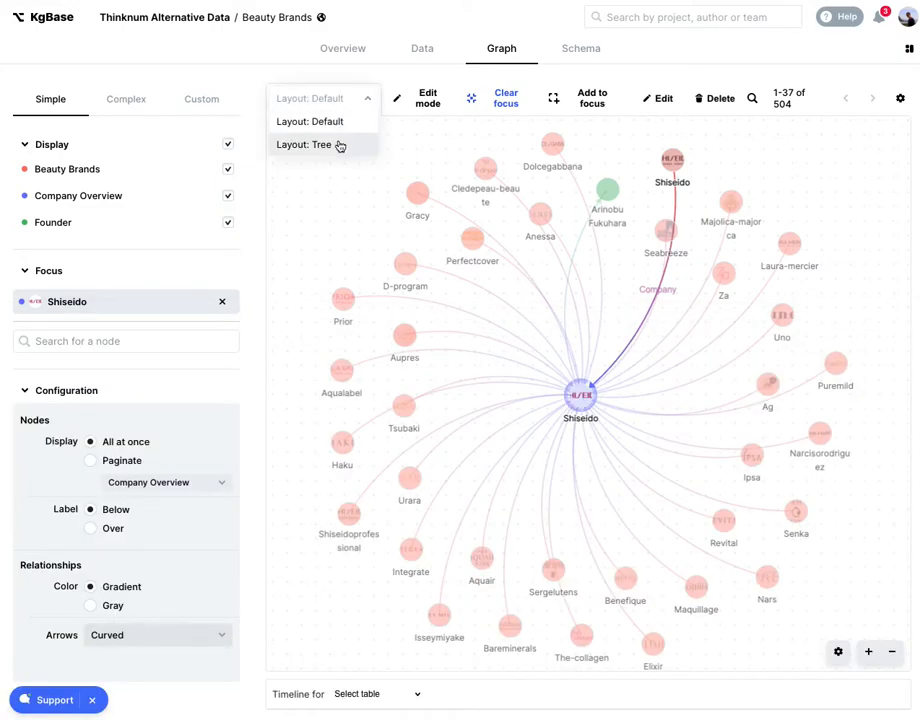
{"action": "left_click", "coordinate": [341, 146]}
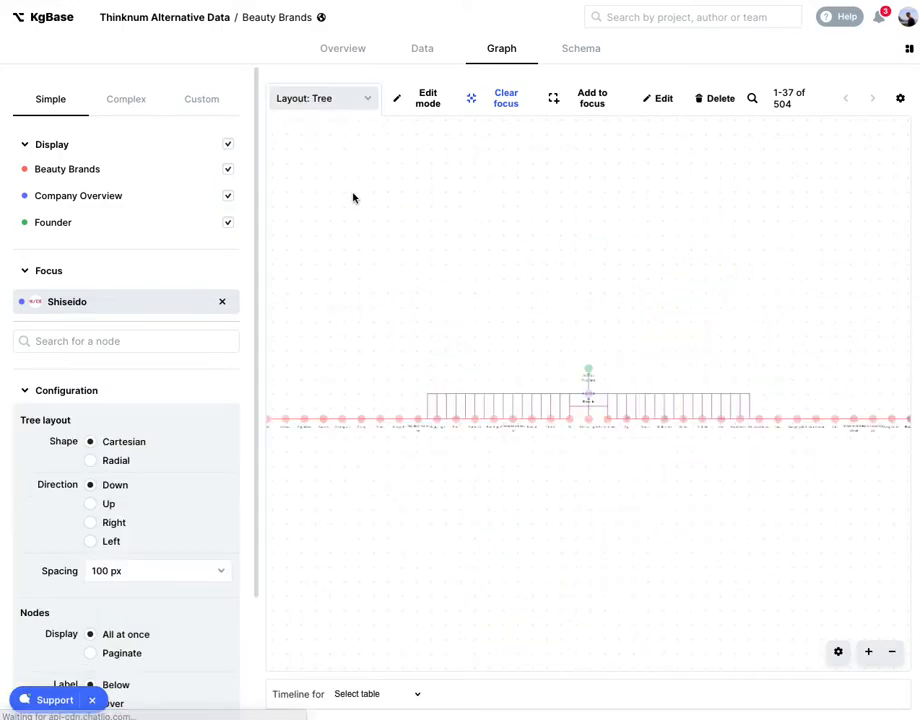
{"action": "left_click", "coordinate": [113, 464]}
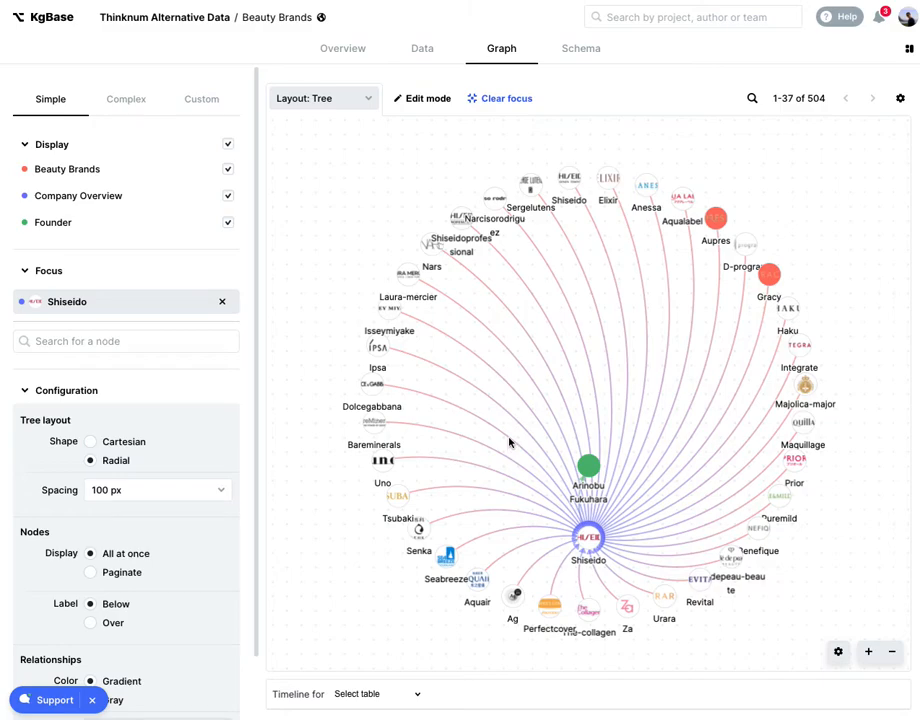
Step: Compare the diagram's Founder box with the radial tree and select Shiseido's founder node in the graph
{"action": "key", "text": "super+Tab"}
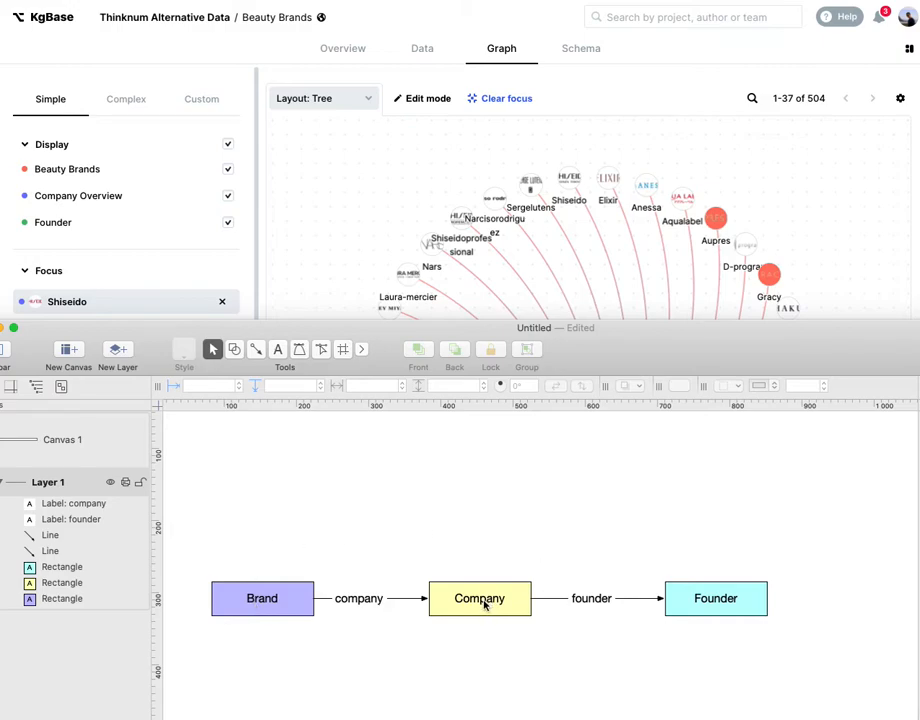
{"action": "left_click", "coordinate": [752, 598]}
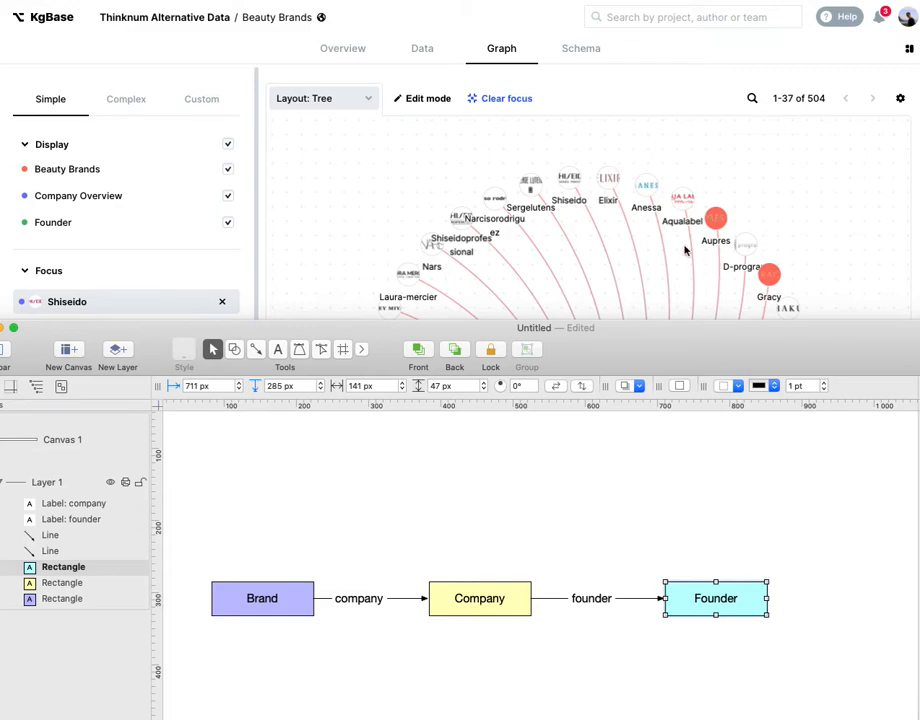
{"action": "left_click", "coordinate": [643, 283]}
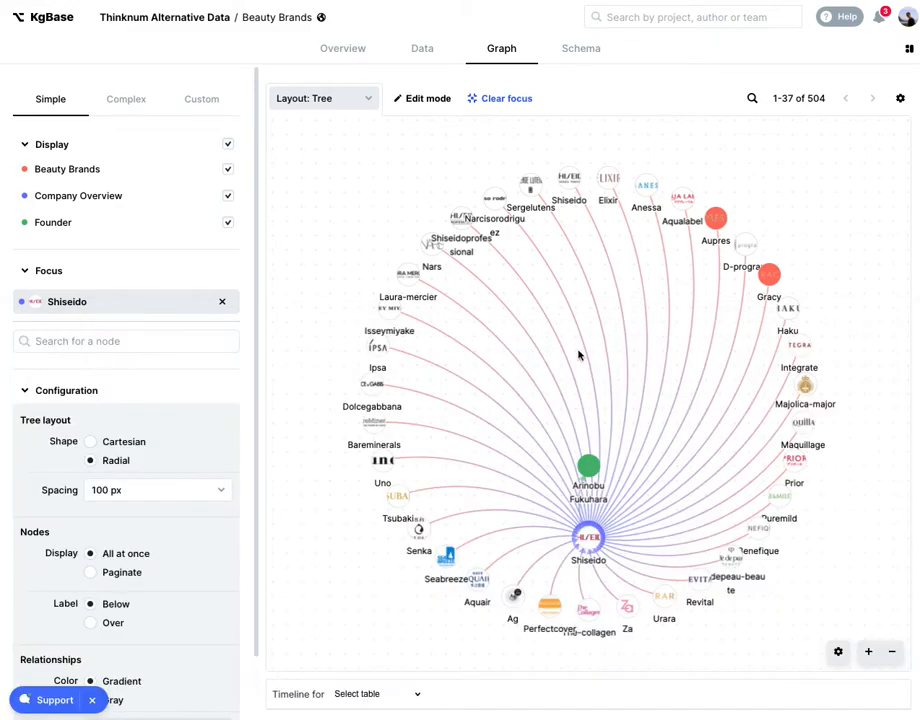
{"action": "left_click", "coordinate": [591, 466]}
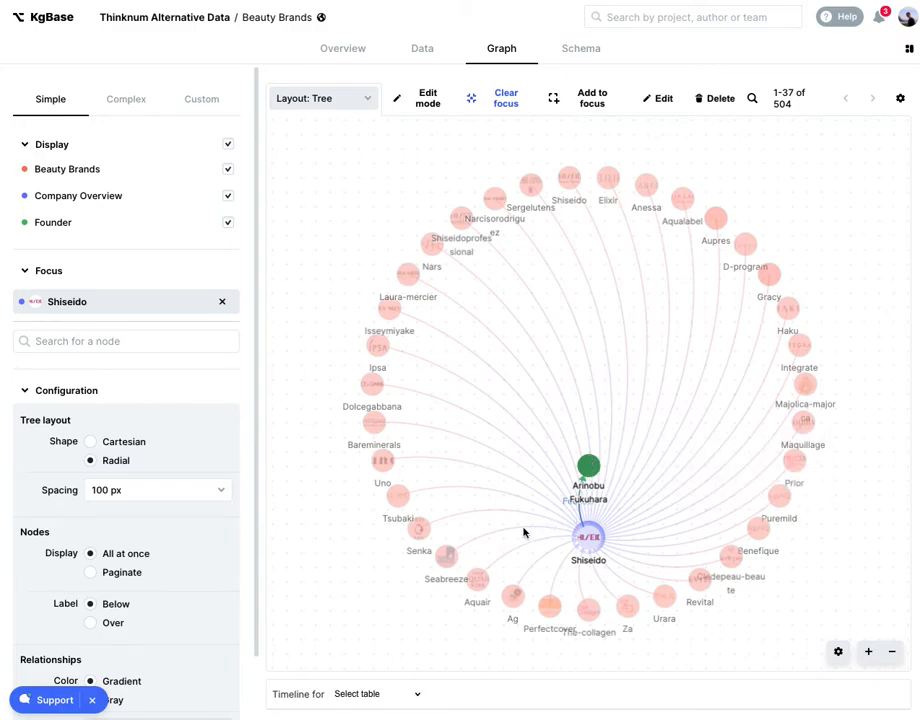
Step: In the diagram, move Company above and between Brand and Founder, and reverse the Founder connection so its arrow points to Company
{"action": "key", "text": "super+Tab"}
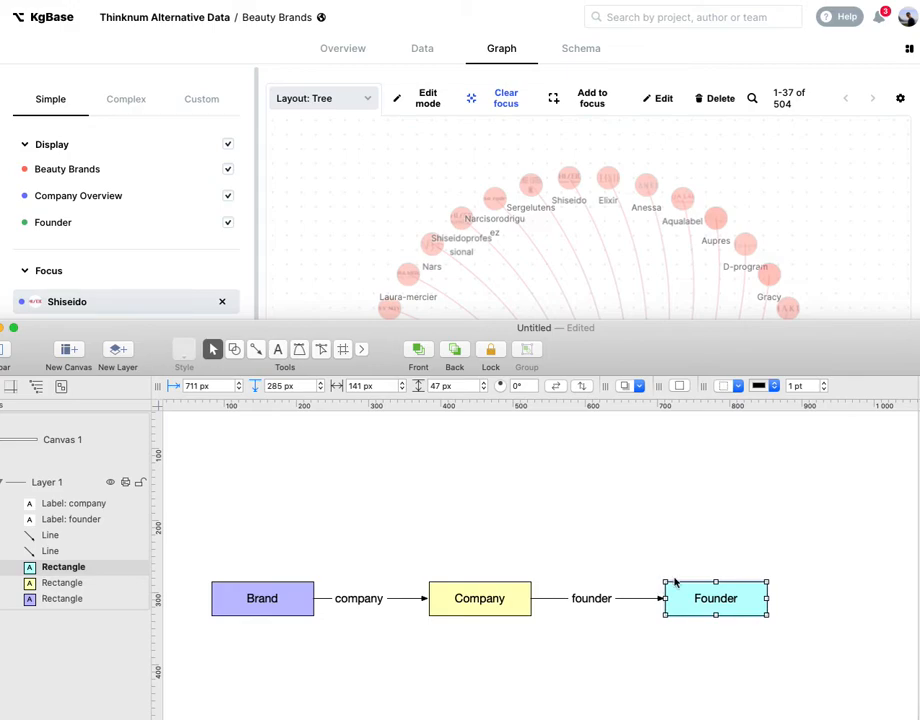
{"action": "left_click_drag", "start_coordinate": [500, 600], "coordinate": [513, 485]}
{"action": "left_click", "coordinate": [505, 570]}
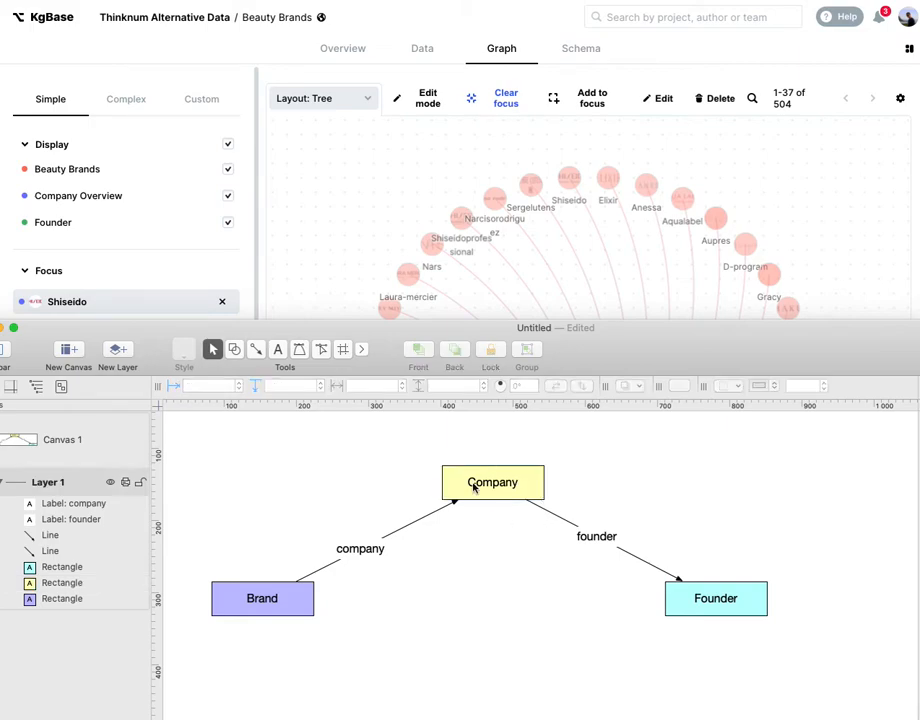
{"action": "left_click", "coordinate": [590, 538]}
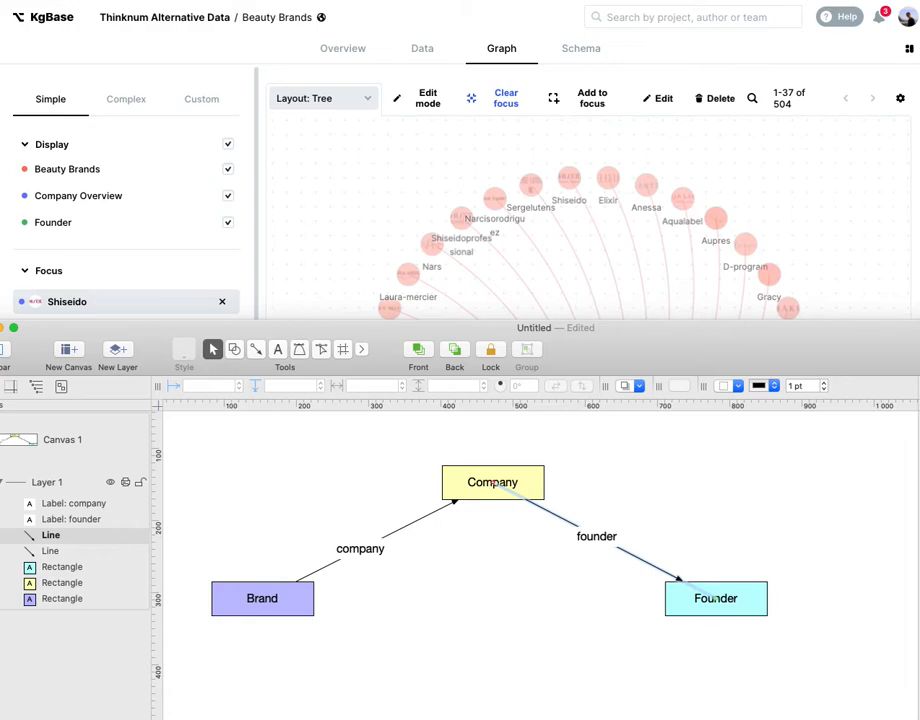
{"action": "left_click", "coordinate": [608, 585]}
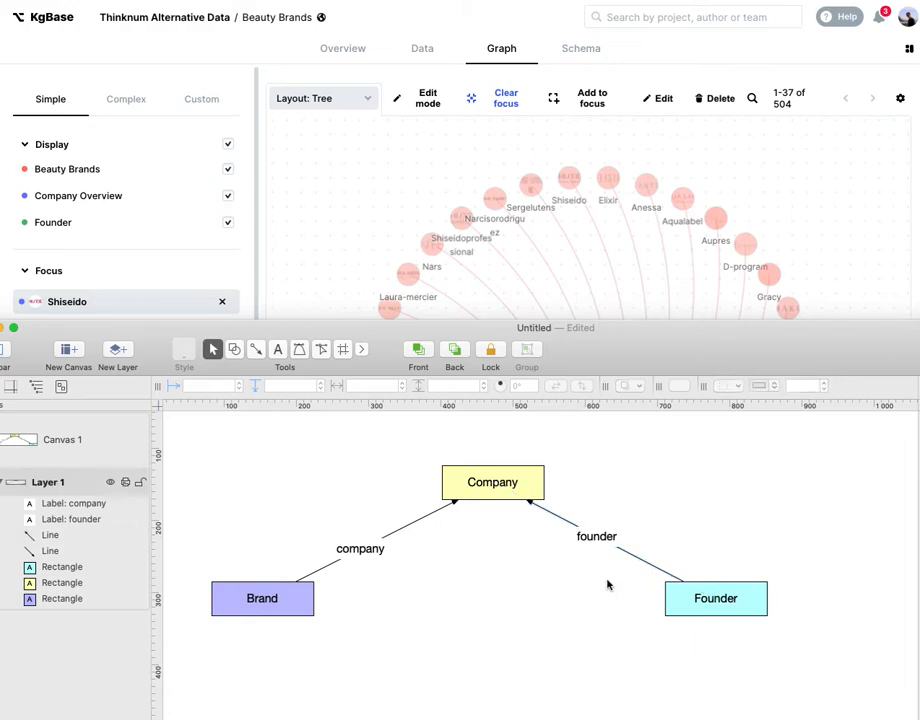
Step: Change the label on the Founder–Company line to "companies"
{"action": "left_click", "coordinate": [595, 537]}
{"action": "left_click", "coordinate": [594, 537]}
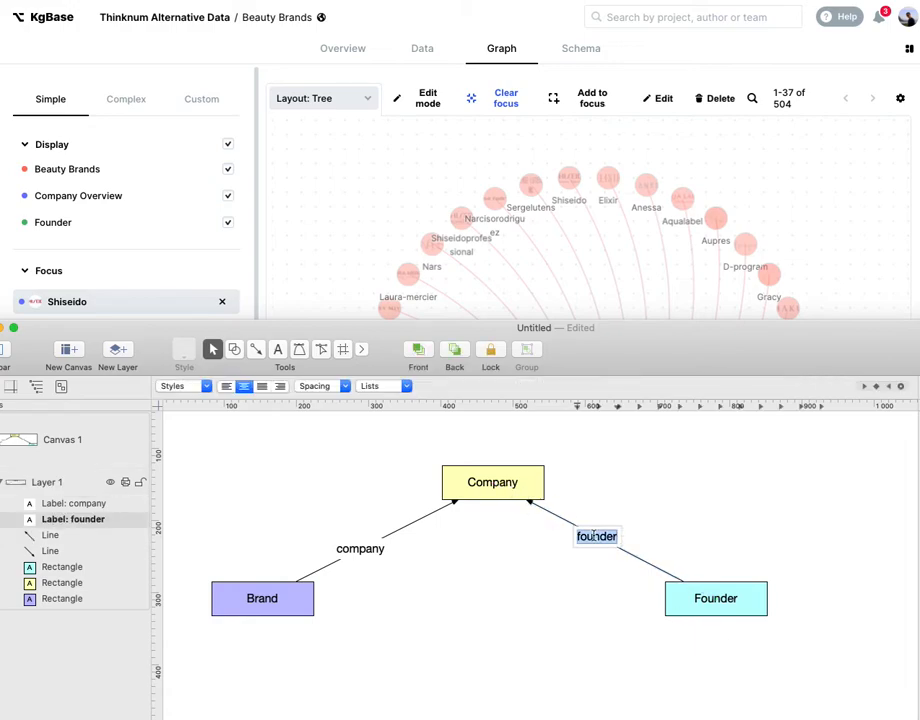
{"action": "type", "text": "companies"}
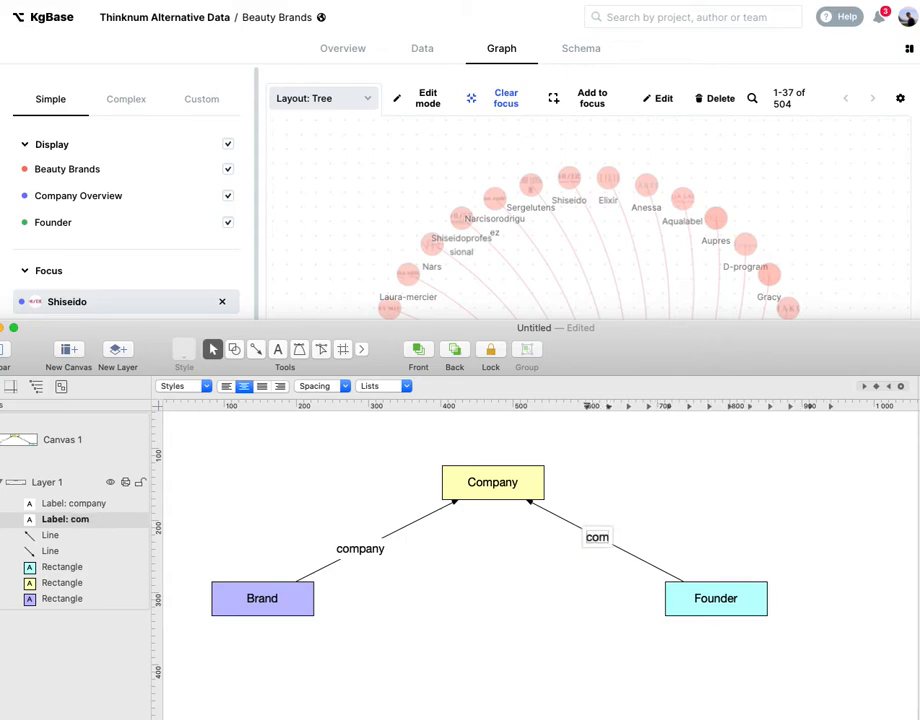
{"action": "left_click", "coordinate": [535, 589]}
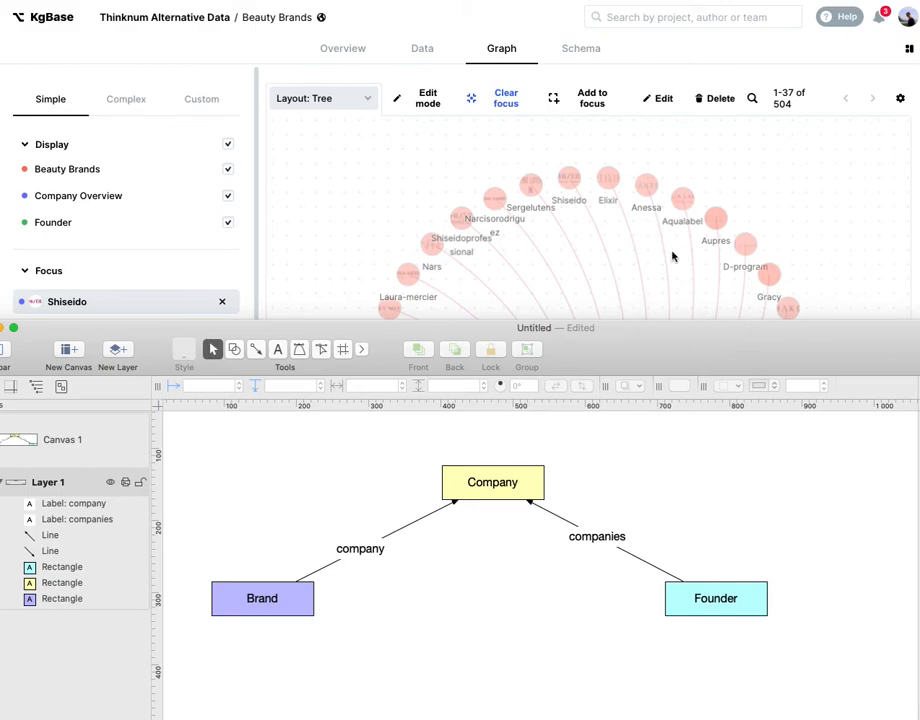
Step: Back in KgBase, reverse the Founder relationship in the Company Overview data table, keeping Company Overview as the new column name
{"action": "left_click", "coordinate": [557, 183]}
{"action": "left_click", "coordinate": [425, 54]}
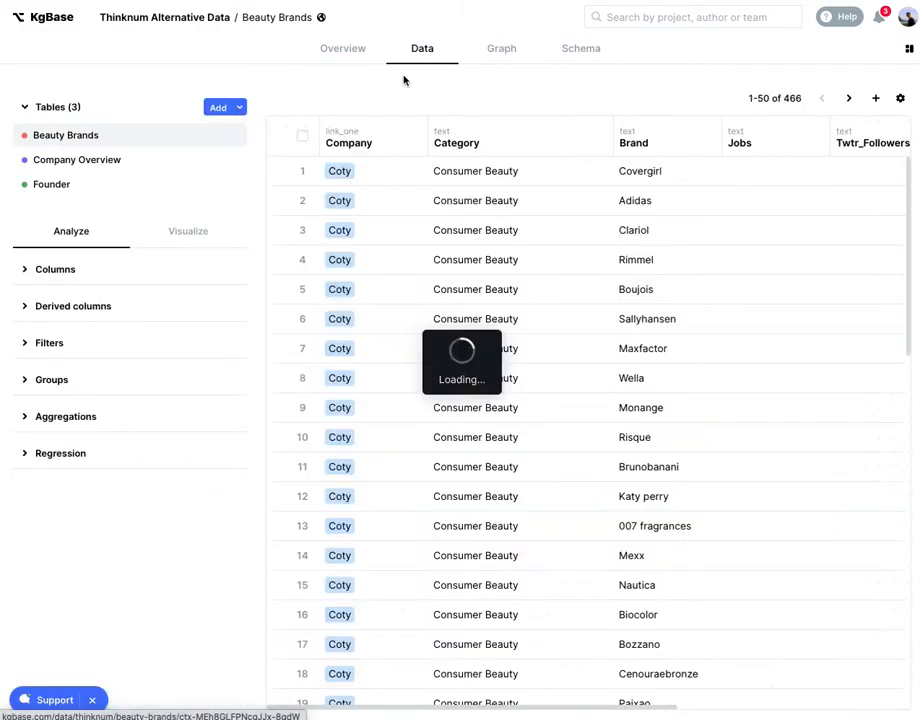
{"action": "left_click", "coordinate": [84, 162]}
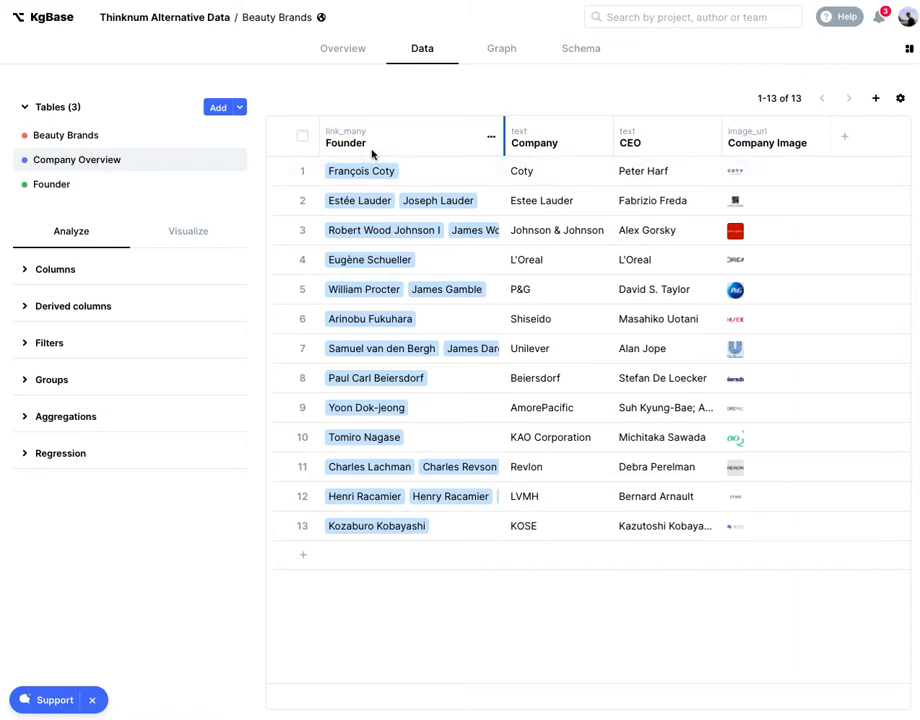
{"action": "left_click", "coordinate": [491, 136]}
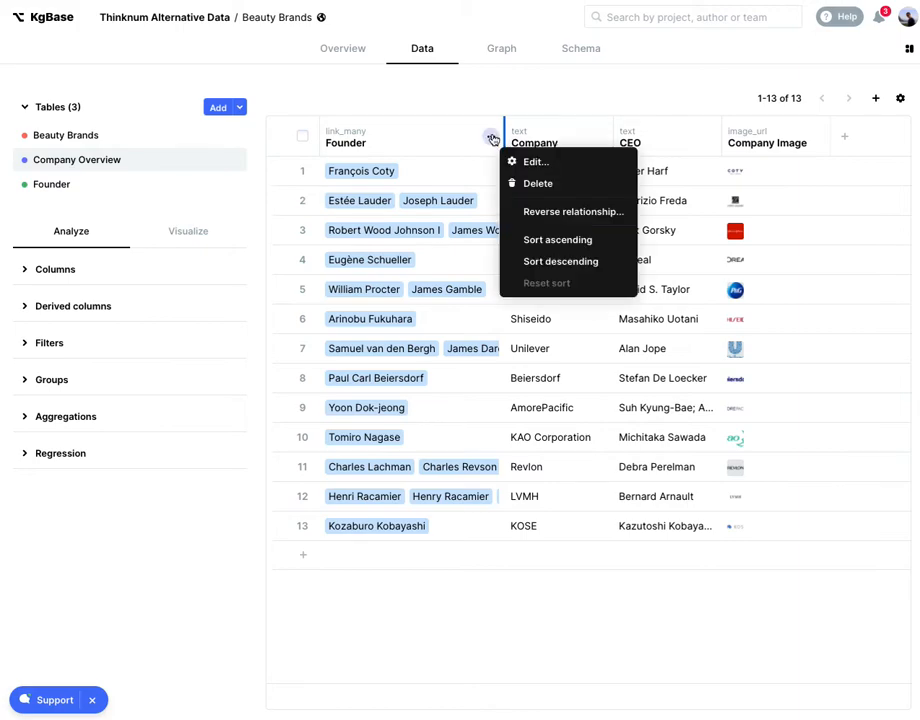
{"action": "left_click", "coordinate": [541, 211]}
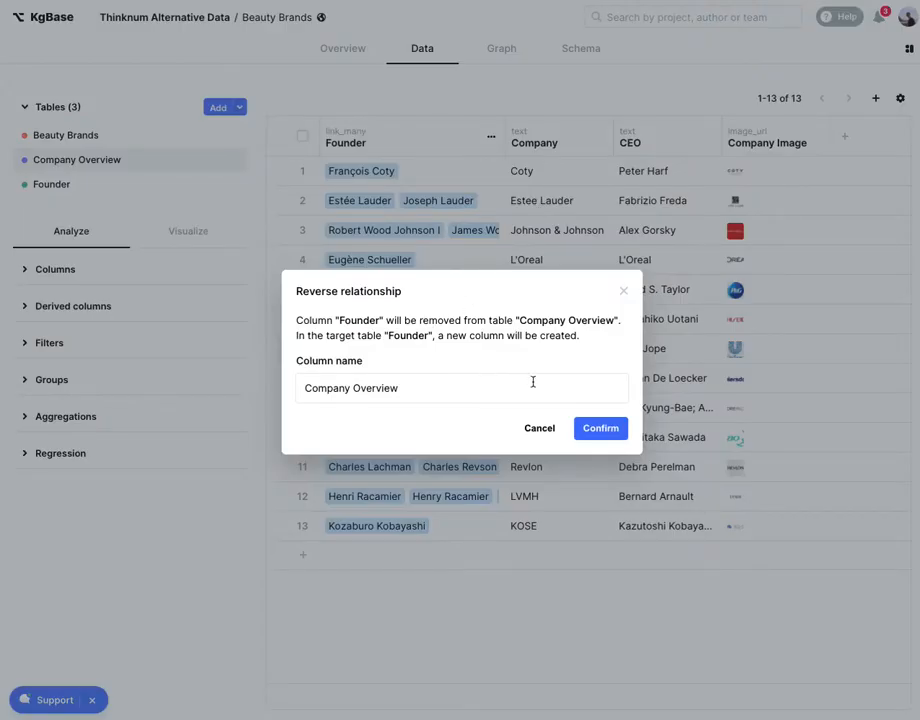
{"action": "left_click", "coordinate": [603, 429]}
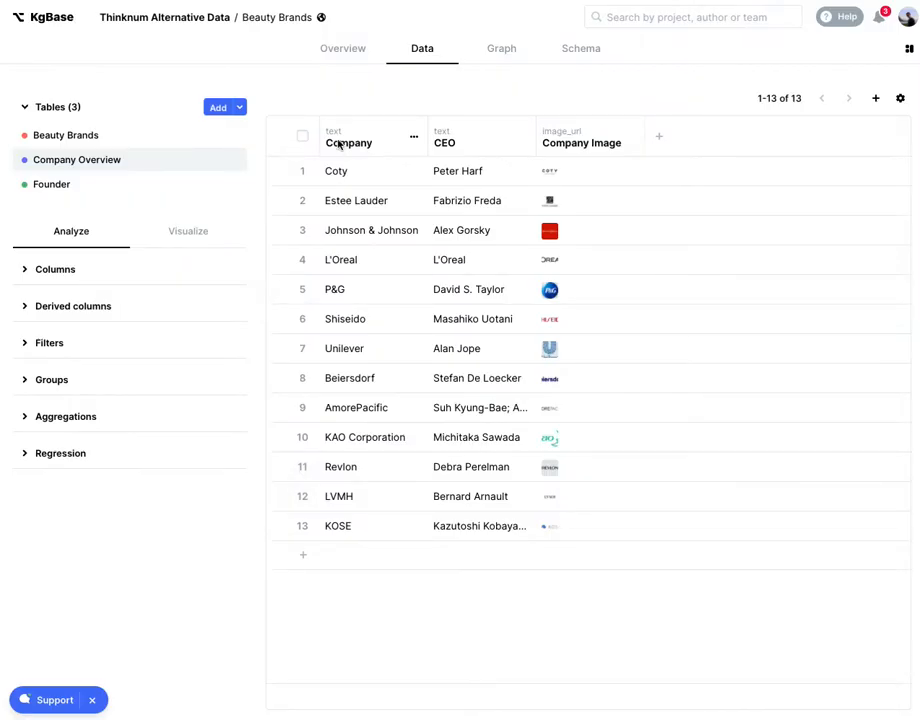
Step: Review the Founder table's linked companies and rename its Company Overview relationship column to Companies
{"action": "left_click", "coordinate": [115, 182]}
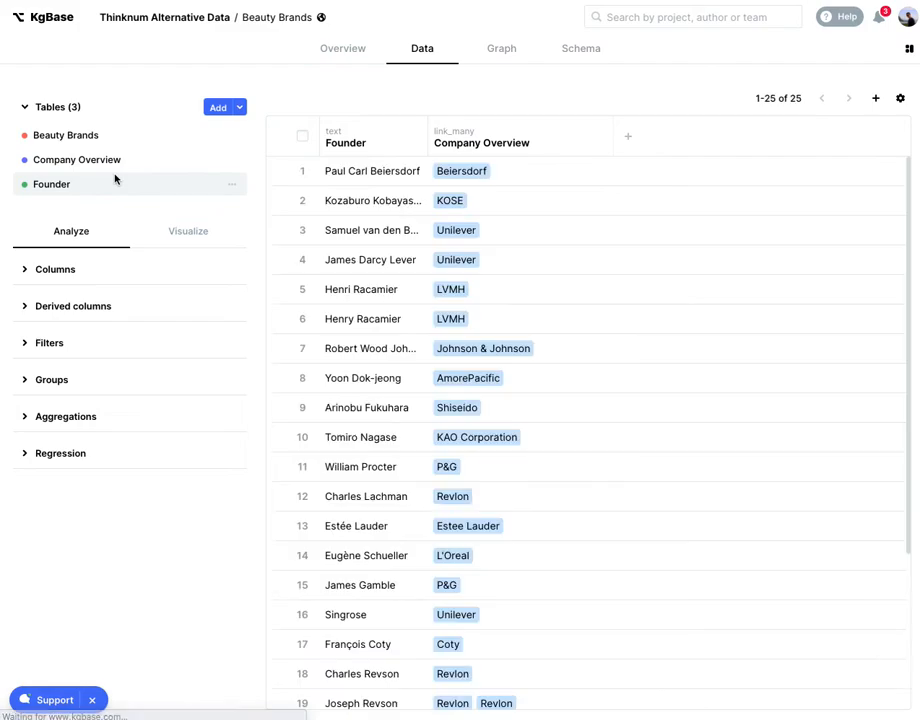
{"action": "scroll", "coordinate": [540, 275], "scroll_direction": "down", "scroll_amount": 3}
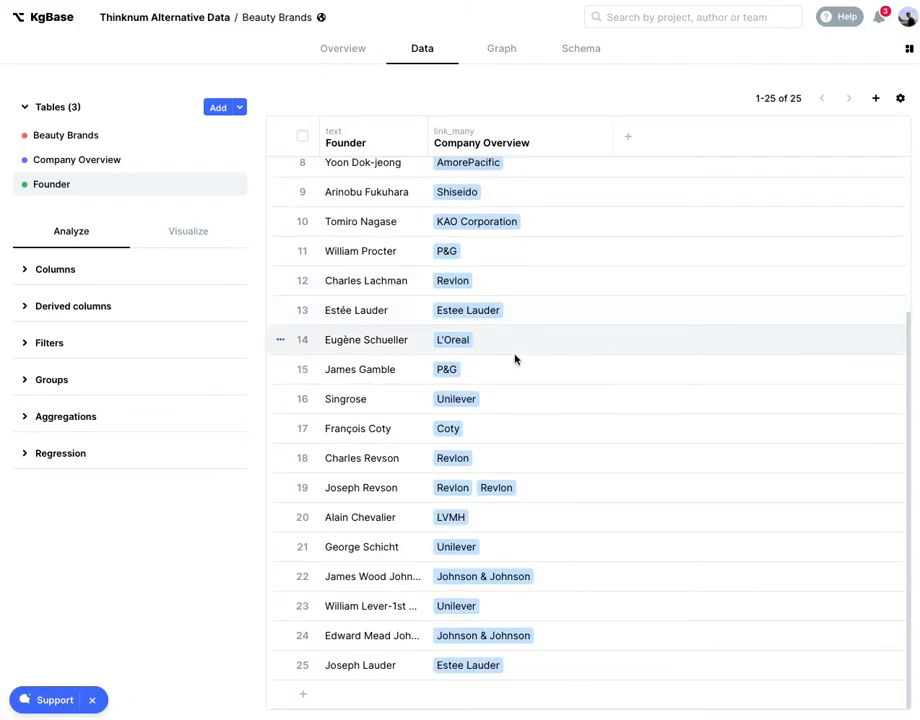
{"action": "scroll", "coordinate": [510, 370], "scroll_direction": "up", "scroll_amount": 3}
{"action": "left_click", "coordinate": [599, 137]}
{"action": "left_click", "coordinate": [616, 161]}
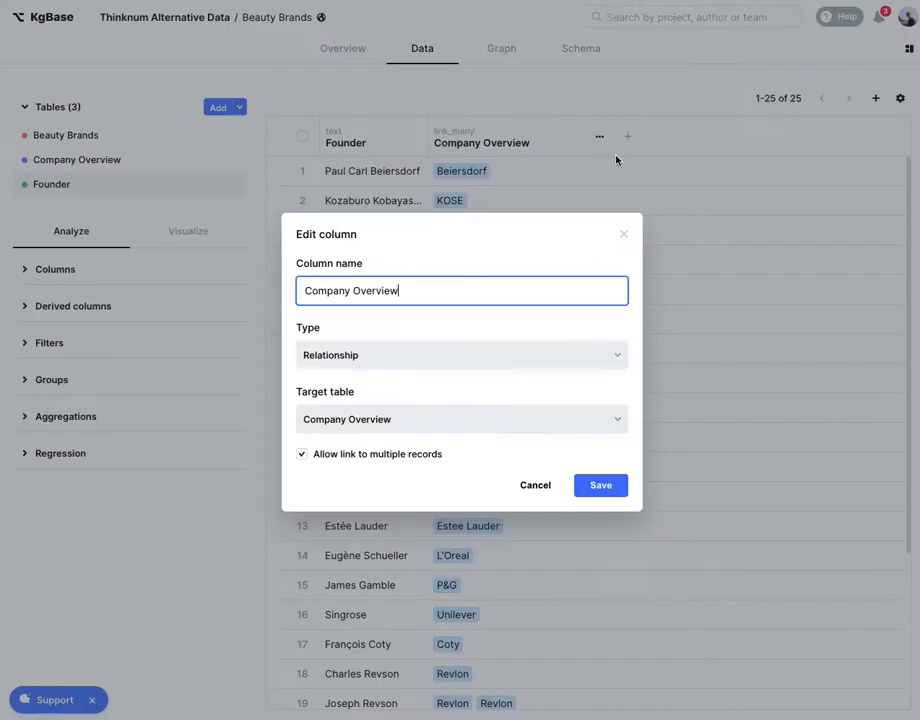
{"action": "left_click_drag", "start_coordinate": [398, 291], "coordinate": [302, 291]}
{"action": "type", "text": "C"}
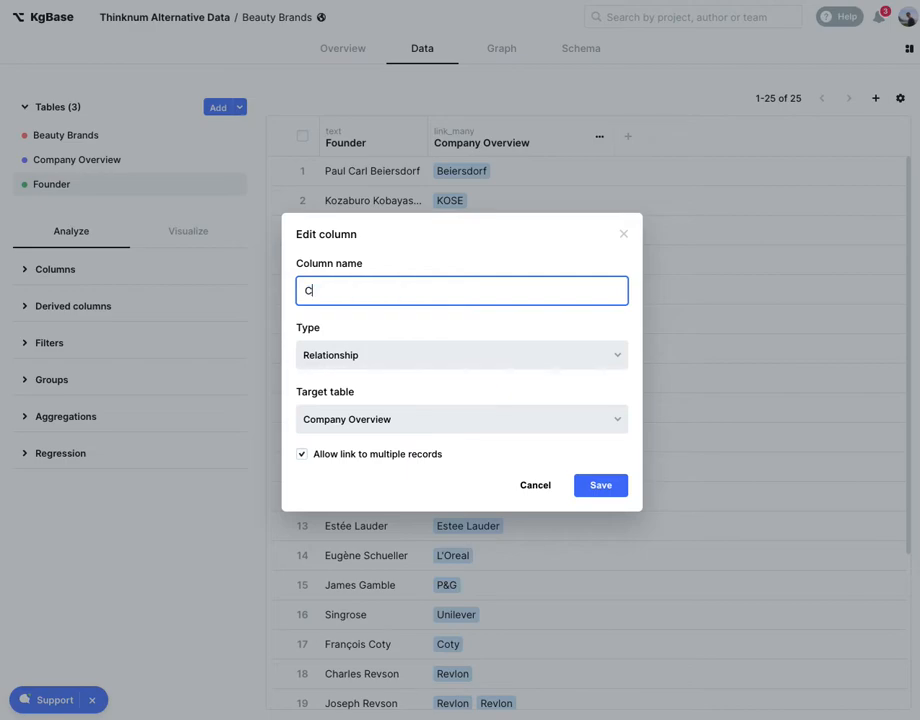
{"action": "type", "text": "ompanies"}
{"action": "key", "text": "Return"}
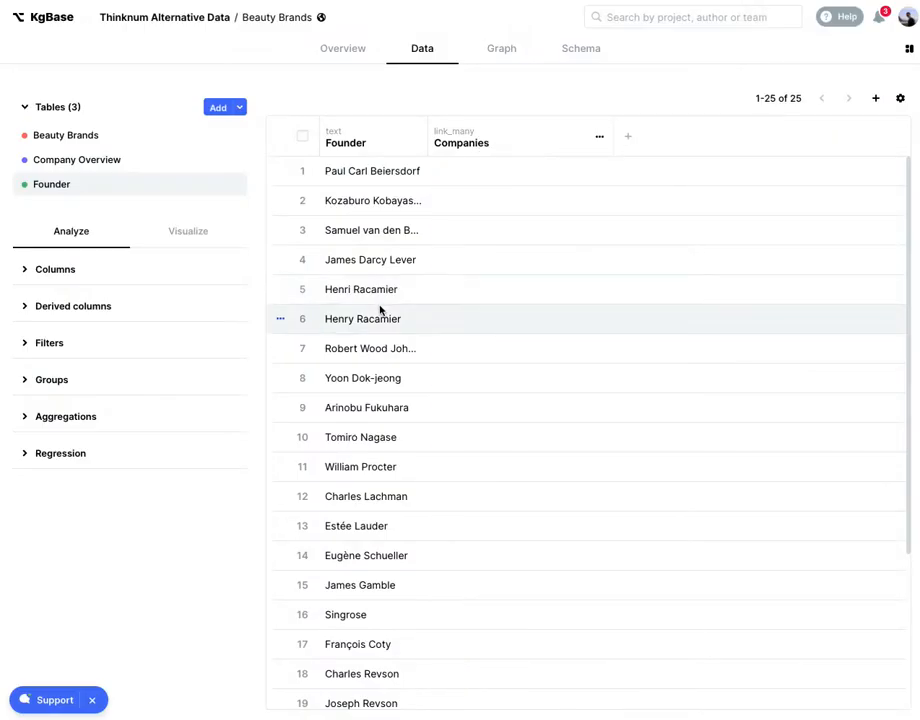
Step: Rename the Founder table's Companies relationship column to Company Overview
{"action": "left_click", "coordinate": [599, 137]}
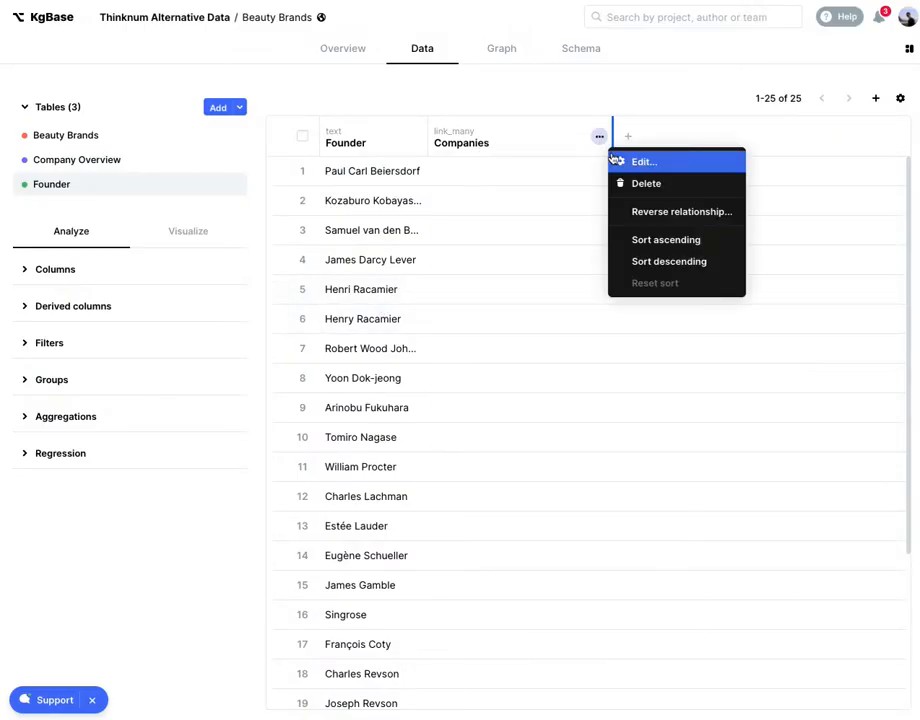
{"action": "left_click", "coordinate": [616, 161]}
{"action": "key", "text": "ctrl+a"}
{"action": "type", "text": "Company Overview"}
{"action": "key", "text": "Return"}
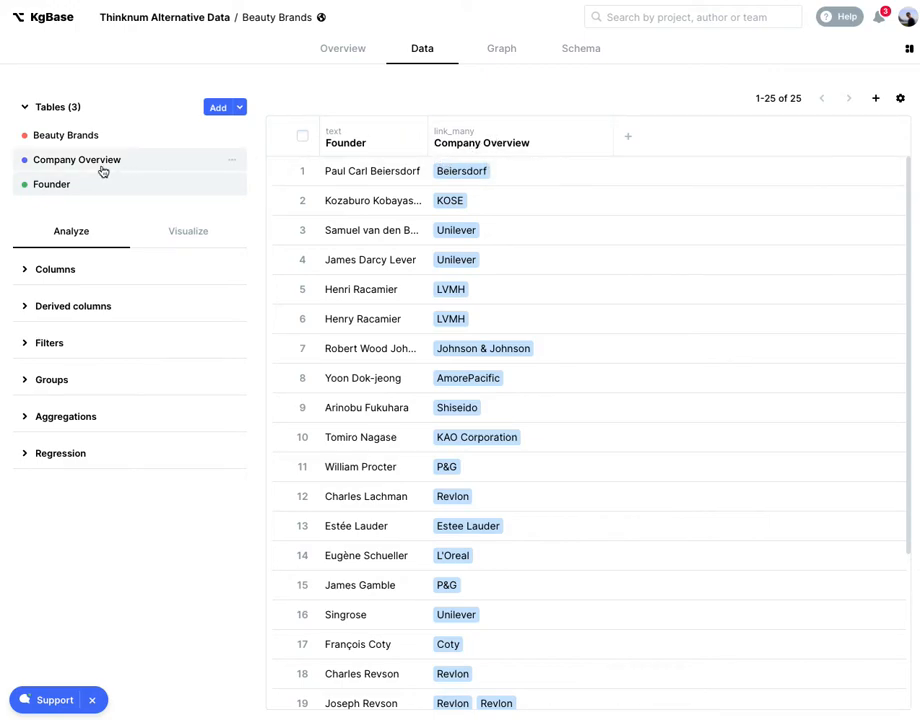
Step: Open the graph and focus it on the Shiseido node from the Company Overview table
{"action": "left_click", "coordinate": [491, 52]}
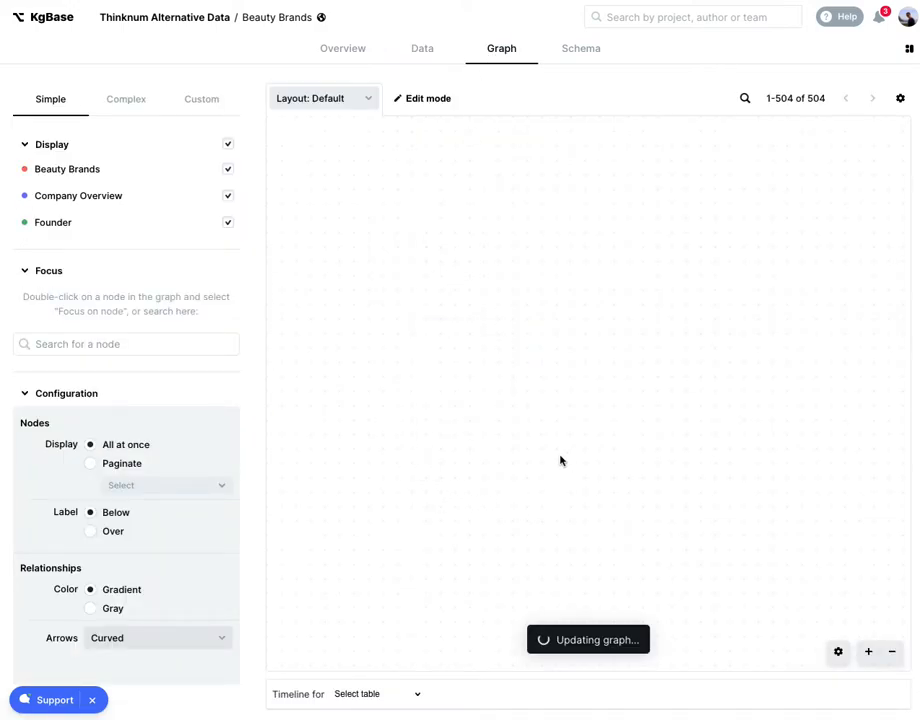
{"action": "left_click", "coordinate": [84, 343]}
{"action": "type", "text": "shise"}
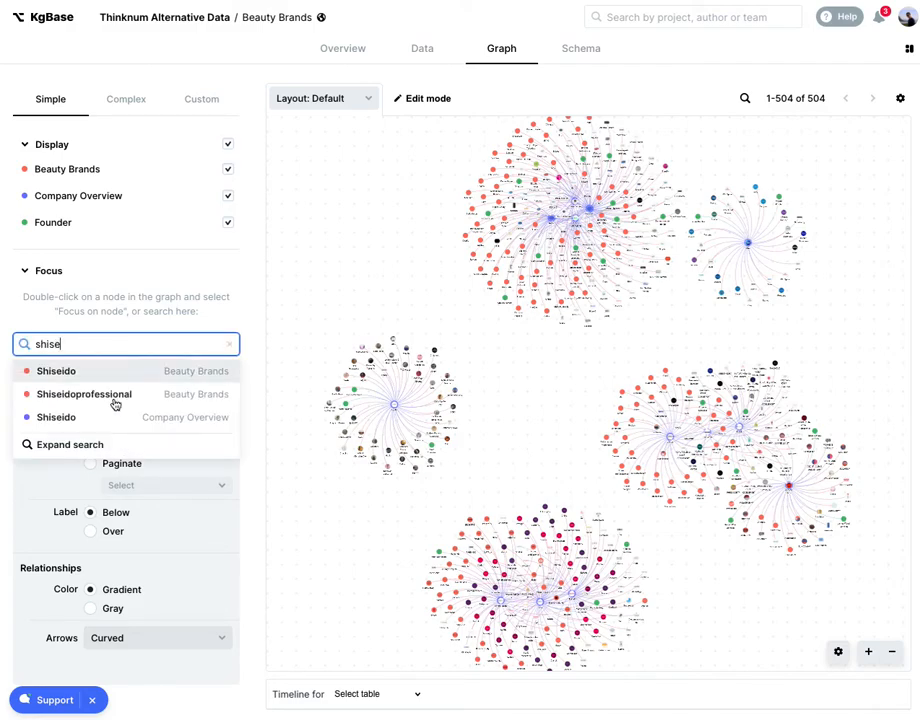
{"action": "left_click", "coordinate": [118, 417]}
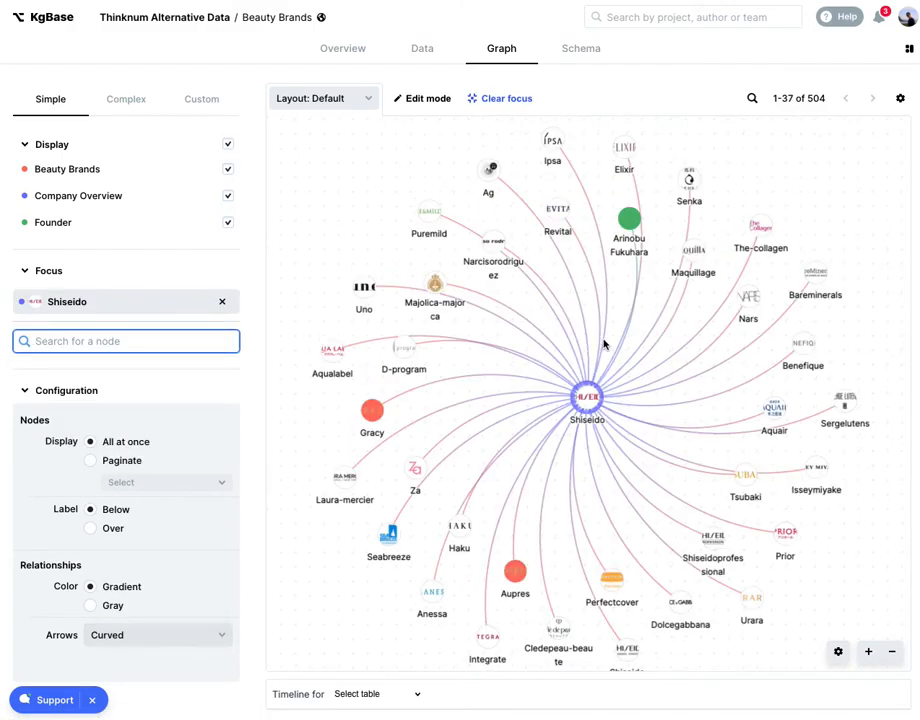
Step: Inspect the links of Shiseido and its founder in the graph, comparing them with the Brand–Company–Founder diagram in the drawing app
{"action": "left_click", "coordinate": [584, 402]}
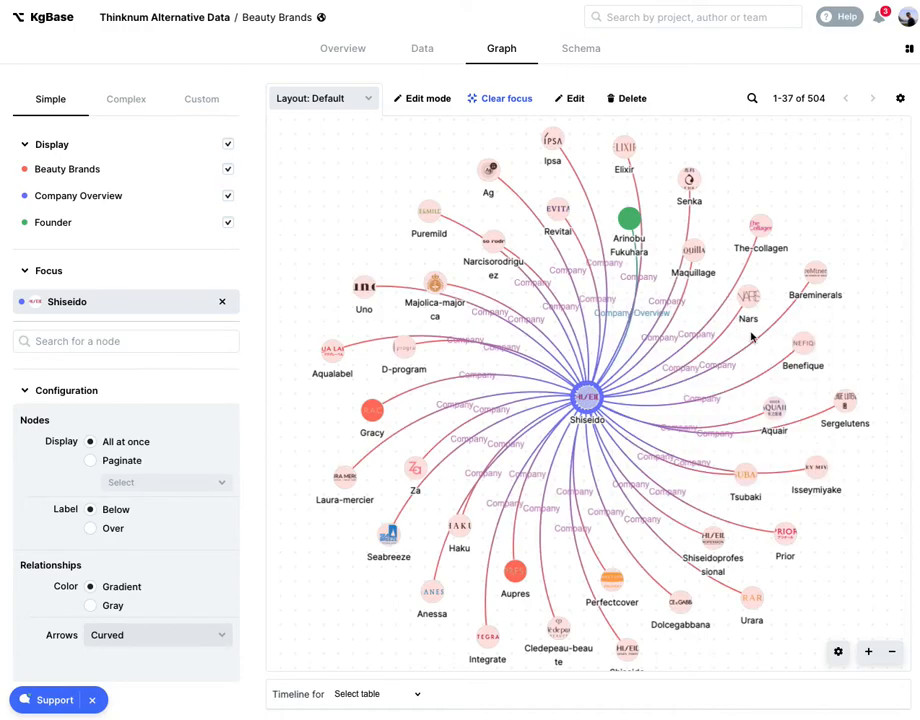
{"action": "left_click", "coordinate": [627, 220]}
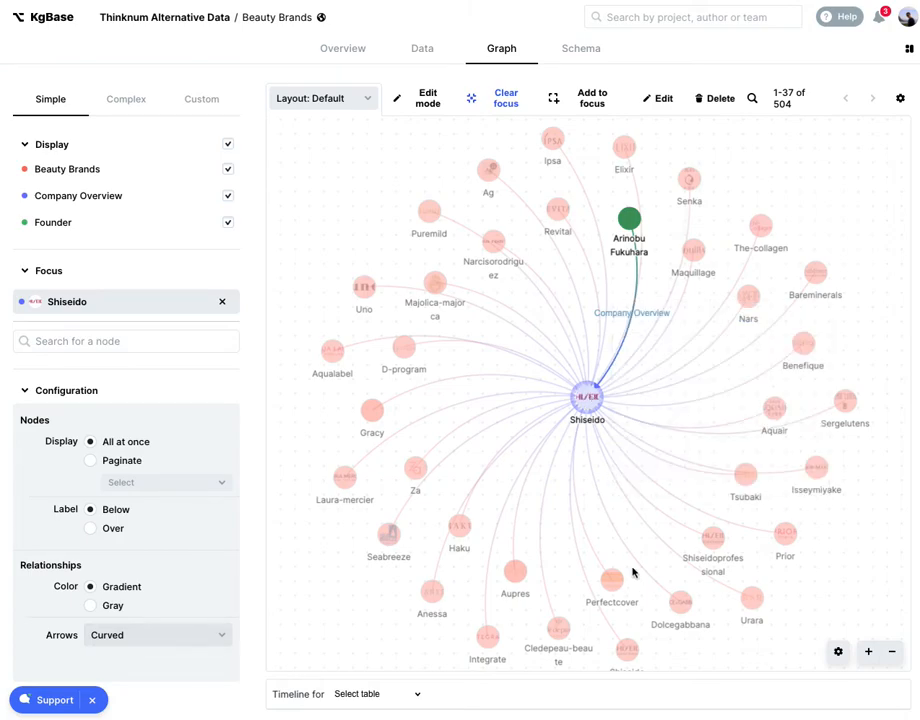
{"action": "left_click", "coordinate": [701, 609]}
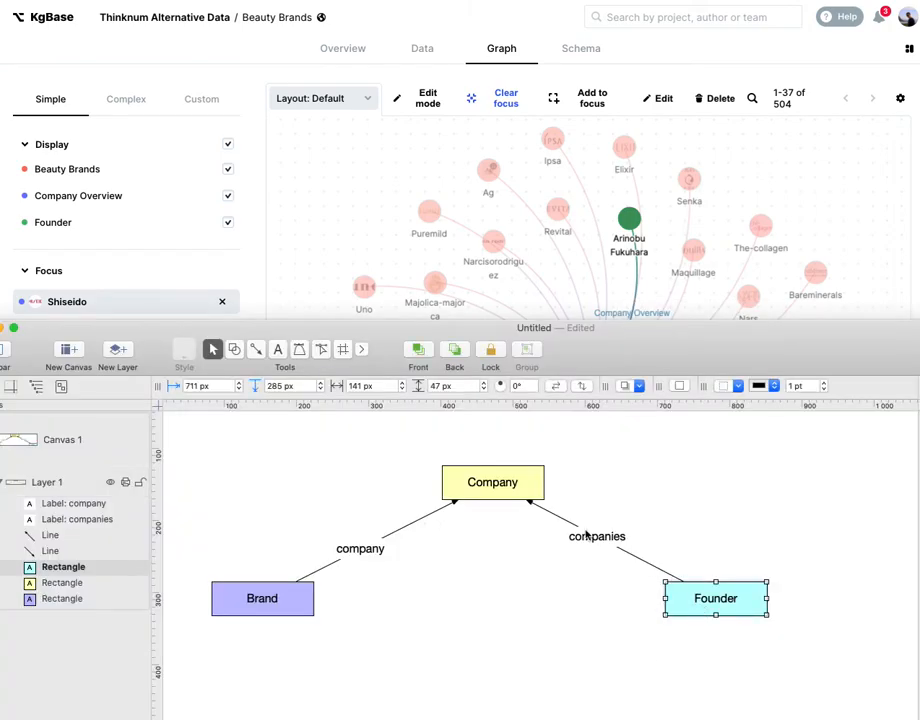
{"action": "left_click", "coordinate": [682, 132]}
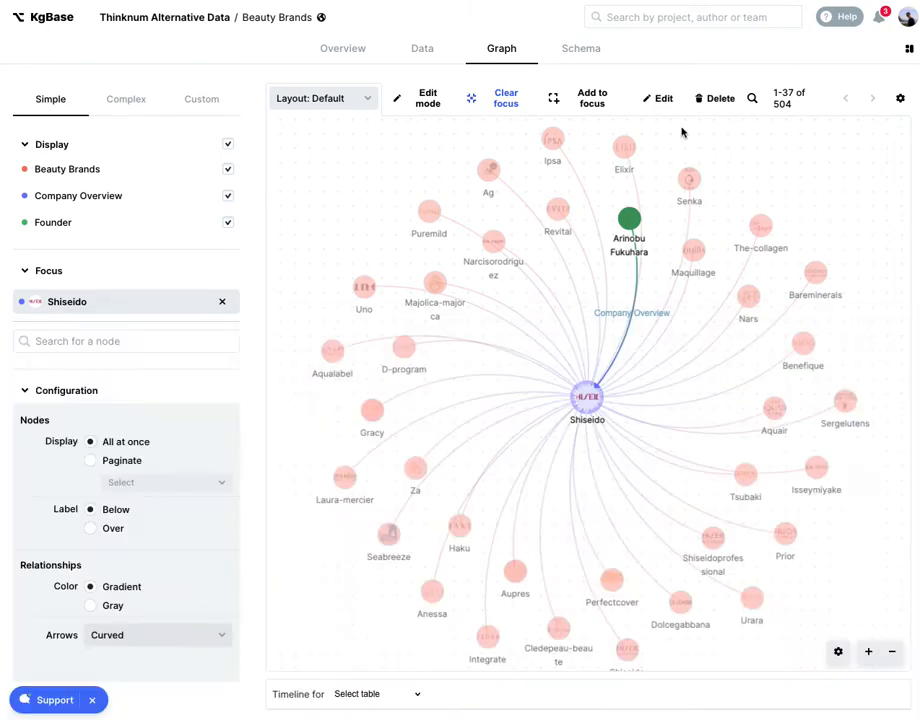
{"action": "key", "text": "super+Tab"}
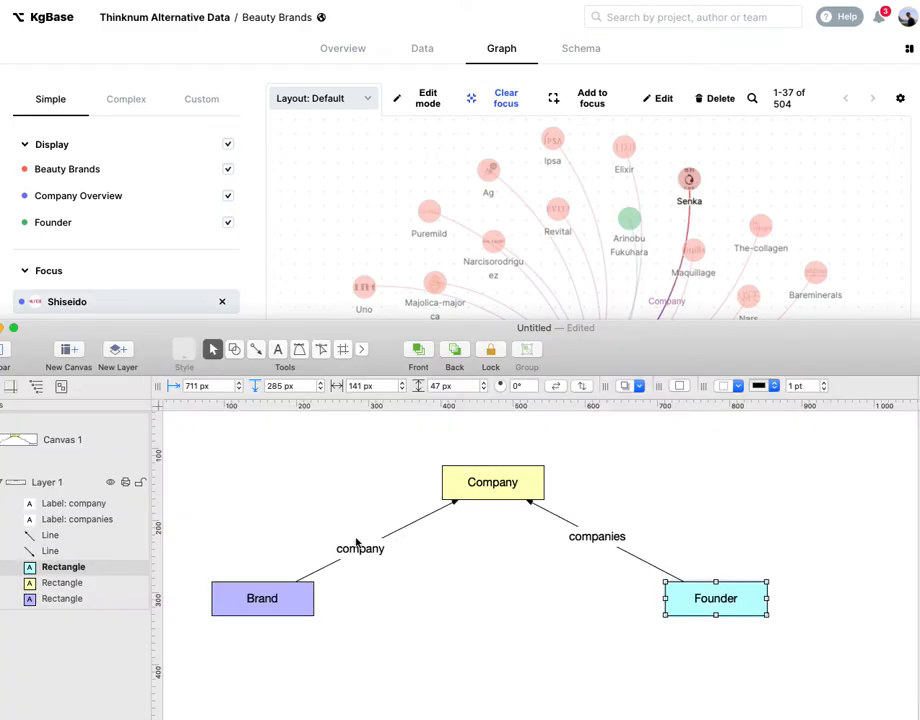
{"action": "left_click", "coordinate": [468, 488]}
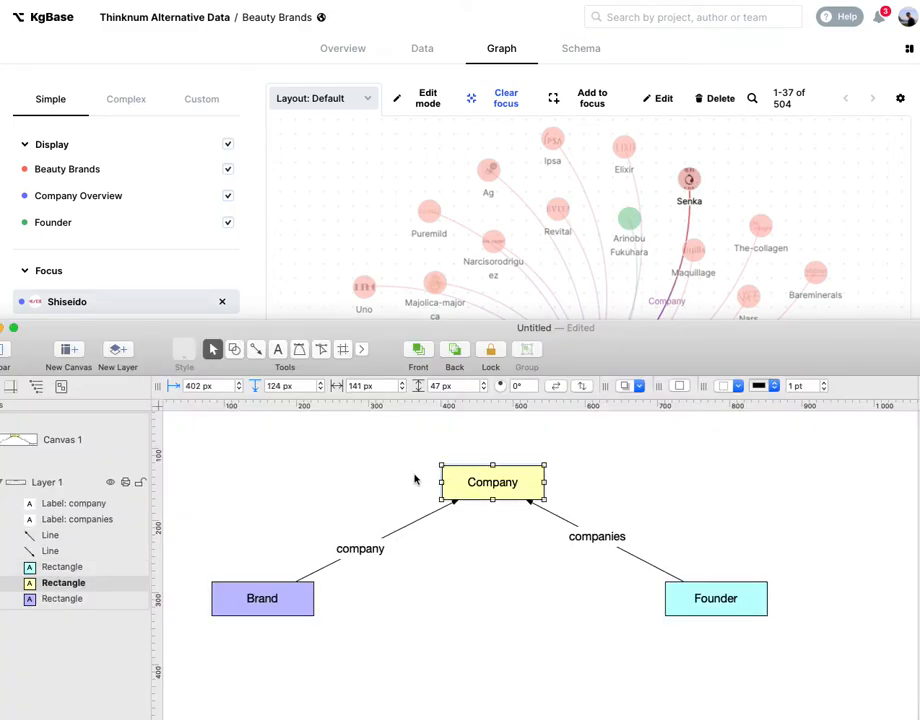
{"action": "key", "text": "super+Tab"}
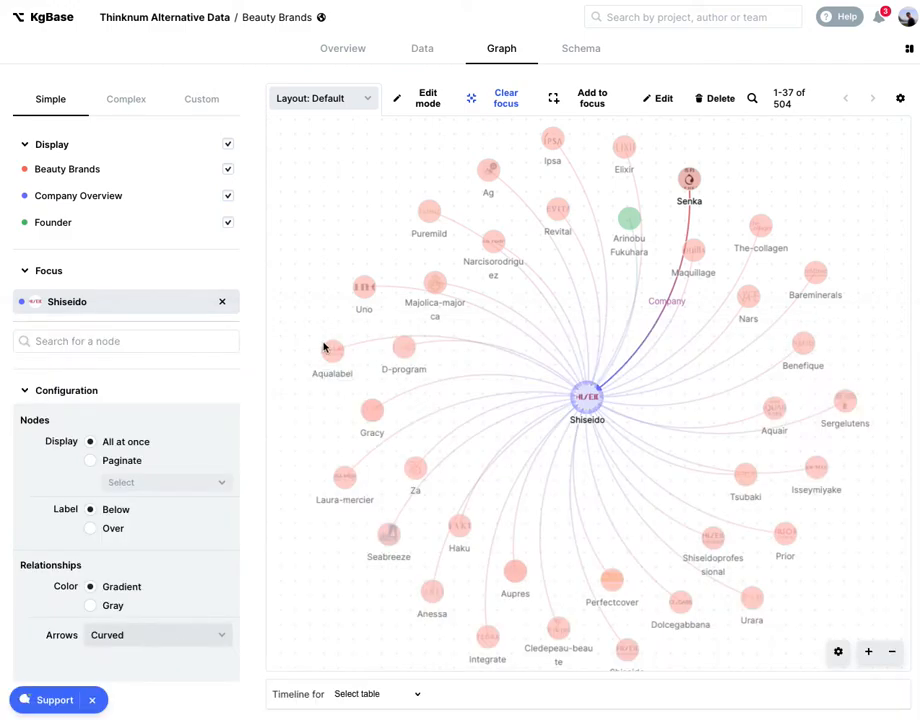
Step: Switch the focused graph to the Tree layout with a Radial shape and check the links around Shiseido
{"action": "left_click", "coordinate": [366, 100]}
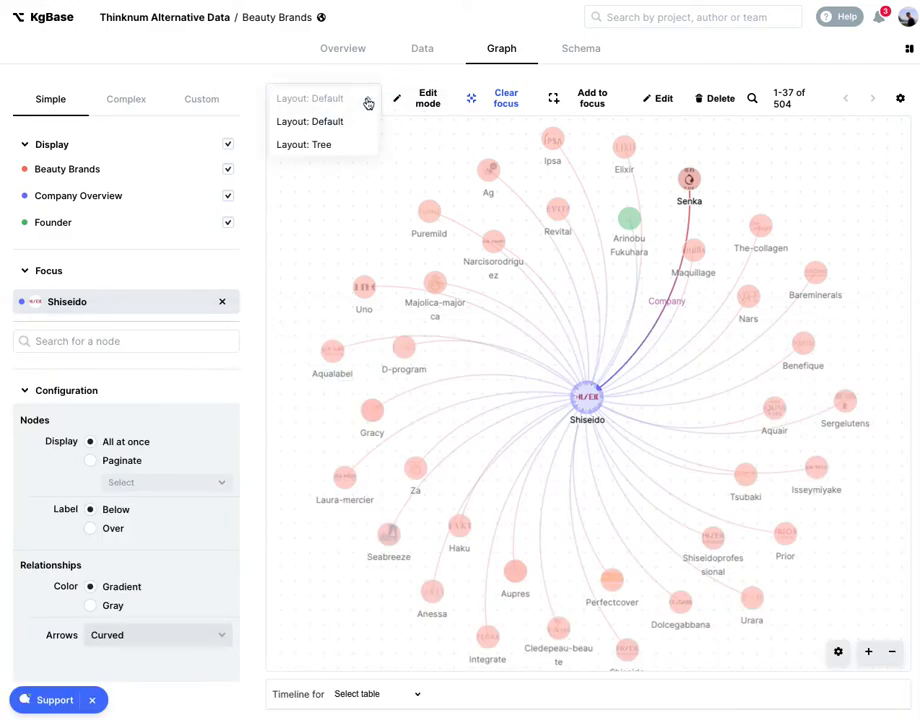
{"action": "left_click", "coordinate": [342, 145]}
{"action": "scroll", "coordinate": [585, 394], "scroll_direction": "up", "scroll_amount": 5}
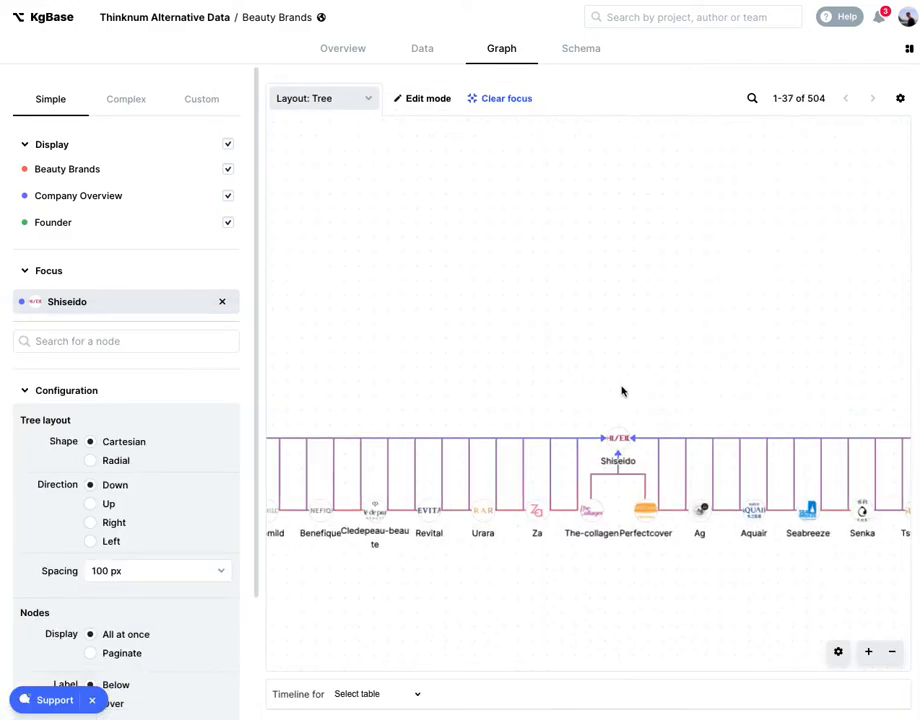
{"action": "left_click_drag", "start_coordinate": [622, 390], "coordinate": [602, 308]}
{"action": "left_click", "coordinate": [601, 357]}
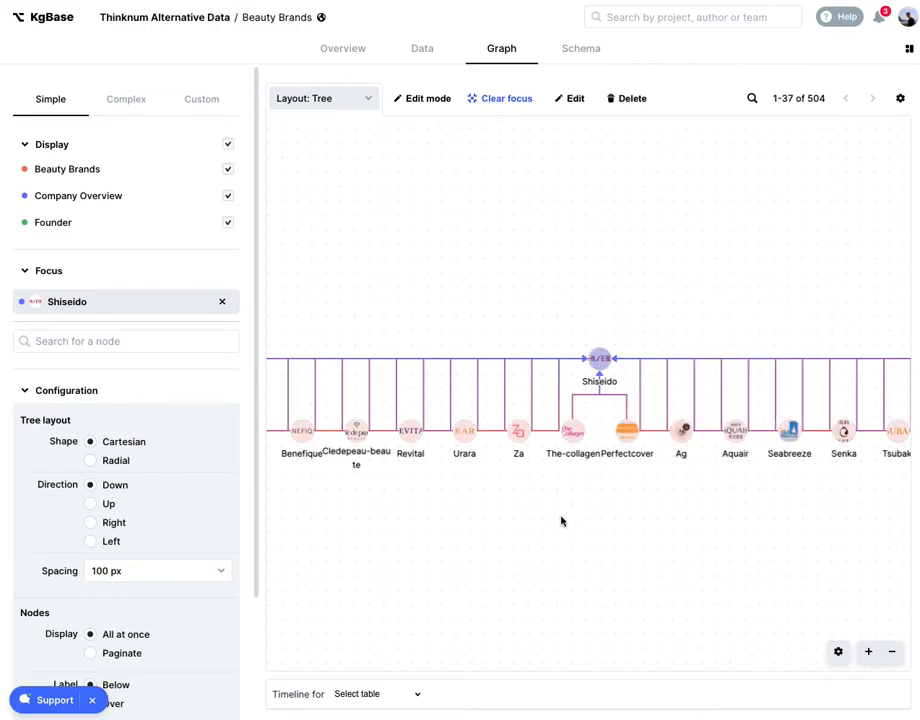
{"action": "left_click", "coordinate": [117, 461]}
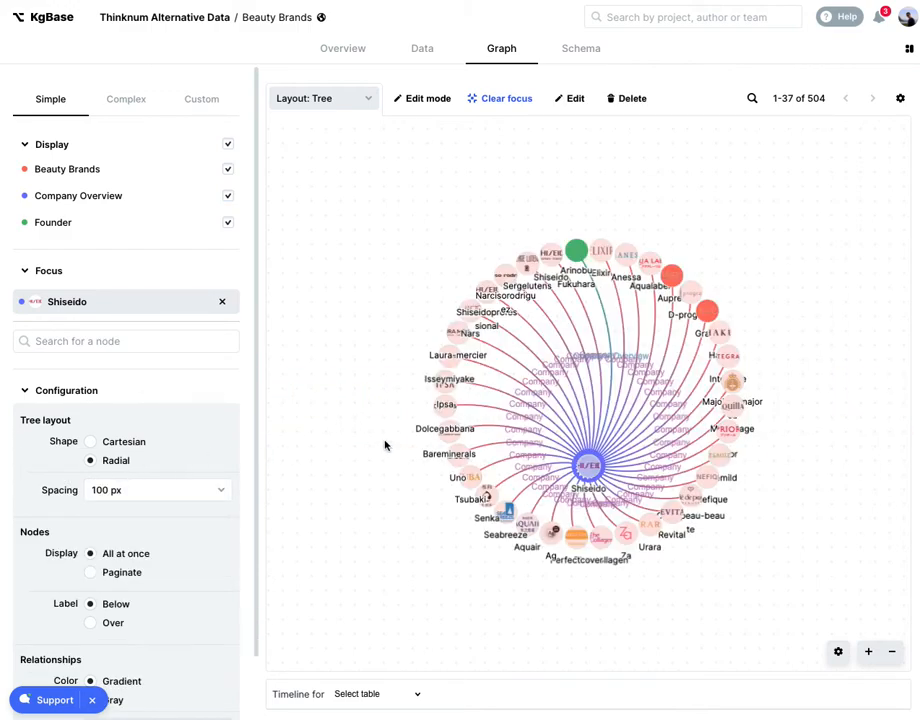
{"action": "left_click", "coordinate": [588, 468]}
{"action": "left_click", "coordinate": [458, 617]}
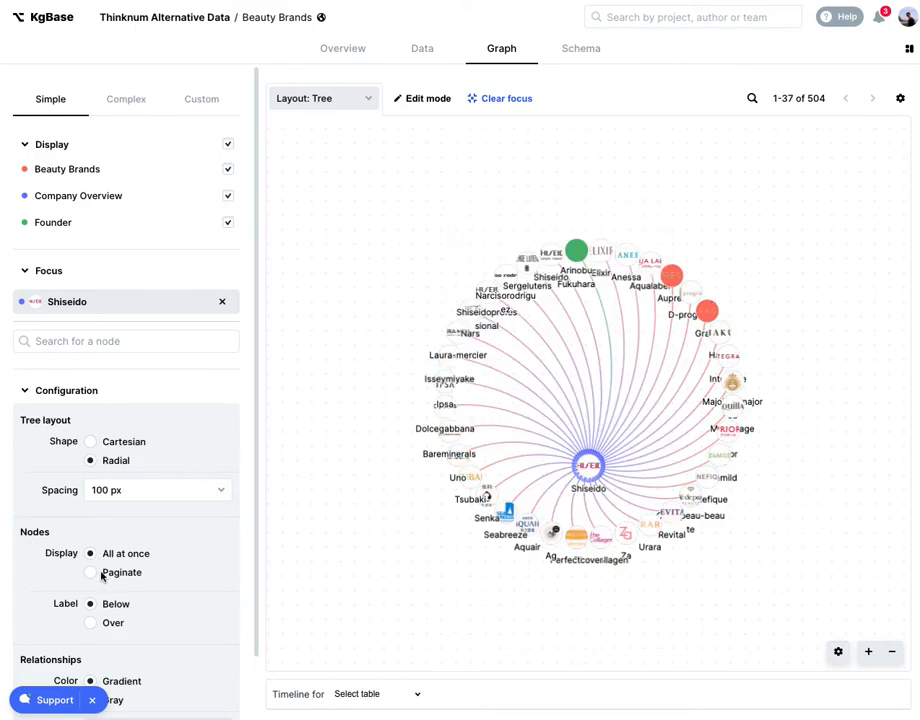
Step: Add the companies Coty and Revlon to the graph's focus alongside Shiseido
{"action": "left_click", "coordinate": [73, 342]}
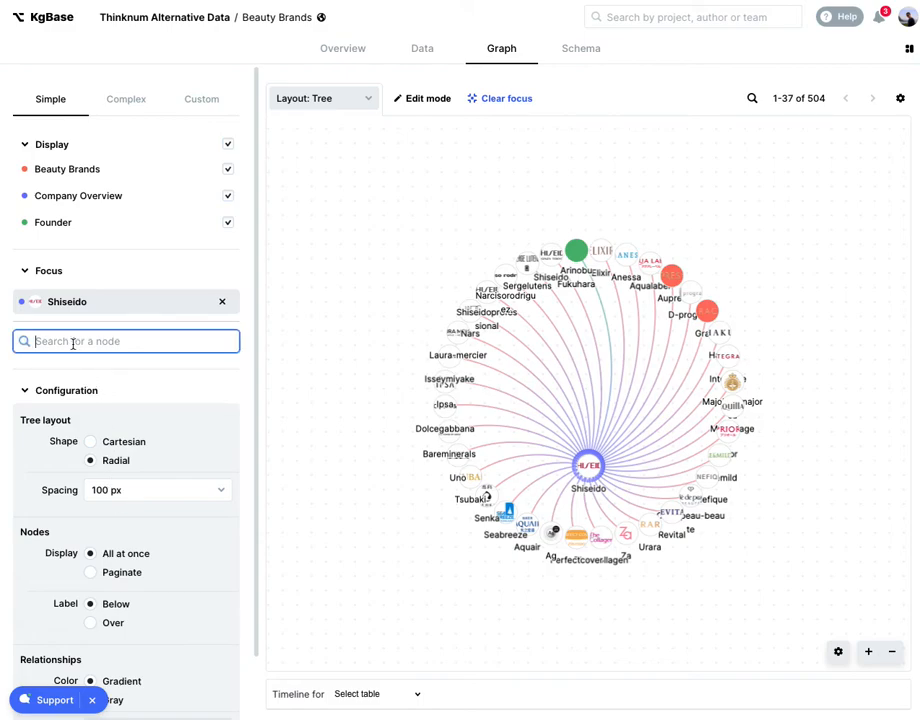
{"action": "type", "text": "coty"}
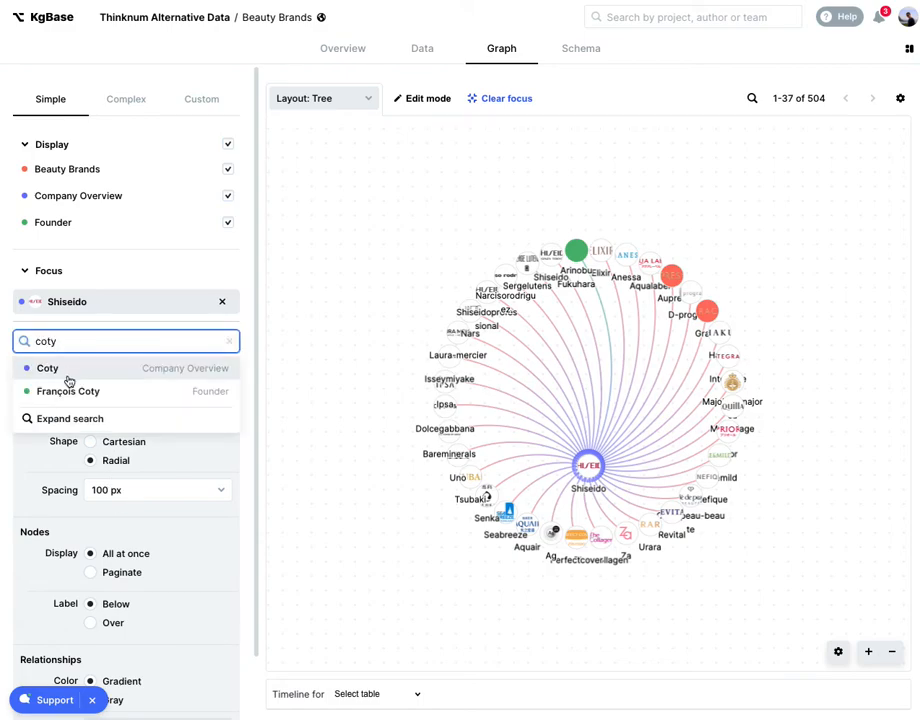
{"action": "left_click", "coordinate": [67, 372]}
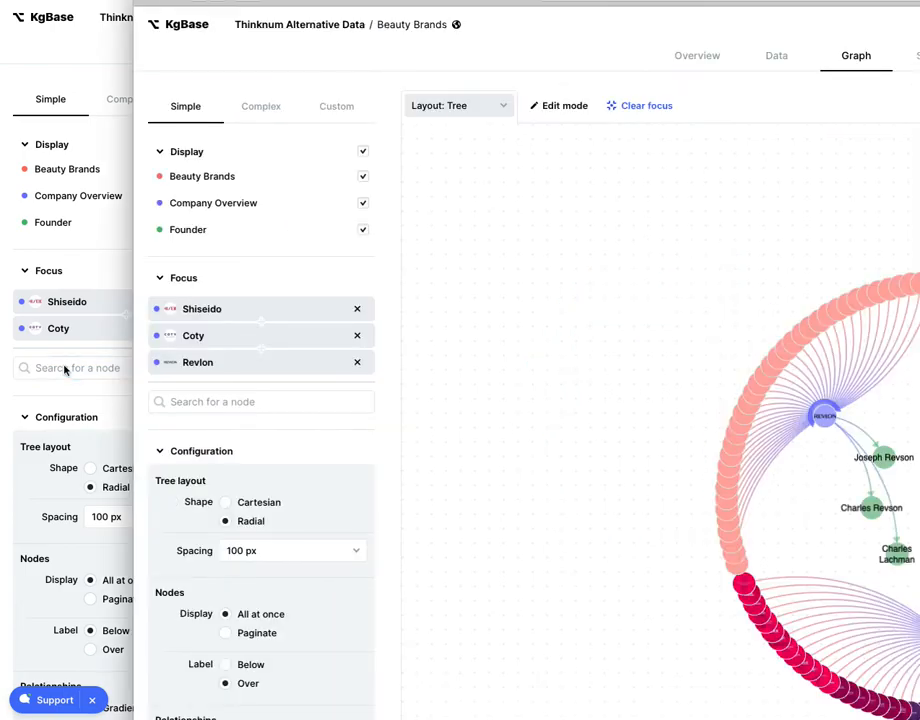
{"action": "type", "text": "revlon"}
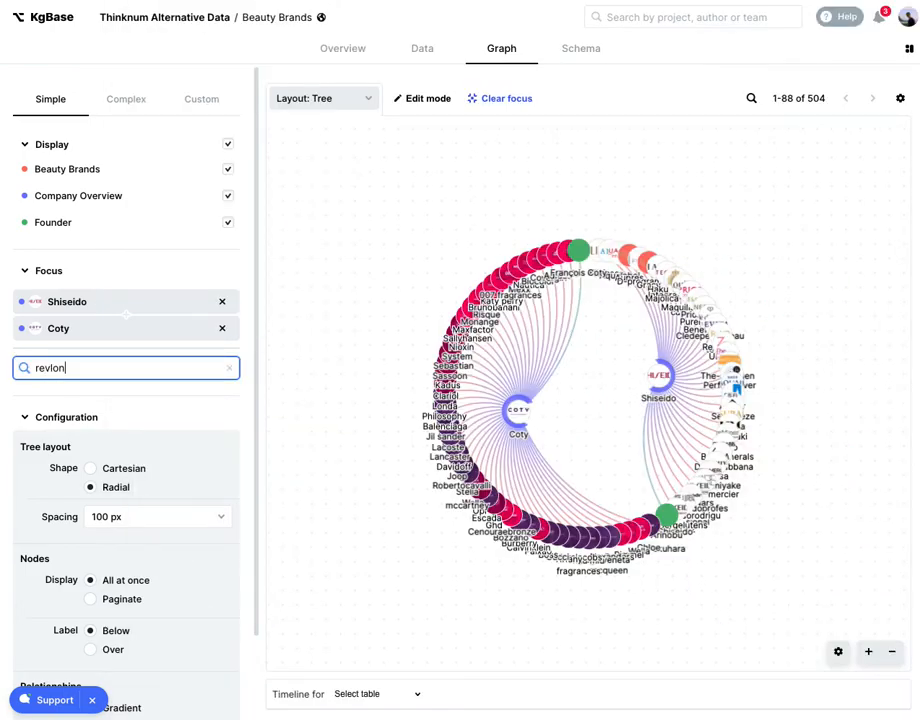
{"action": "left_click", "coordinate": [92, 464]}
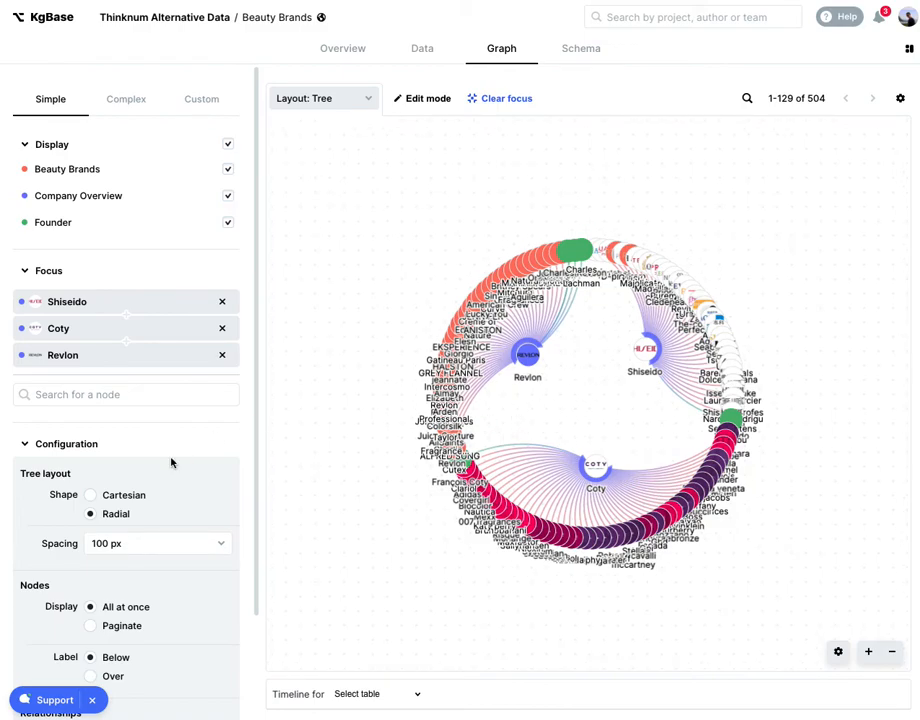
Step: Set the node display to Paginate and page through the Shiseido, Coty and Revlon trees
{"action": "left_click", "coordinate": [119, 627]}
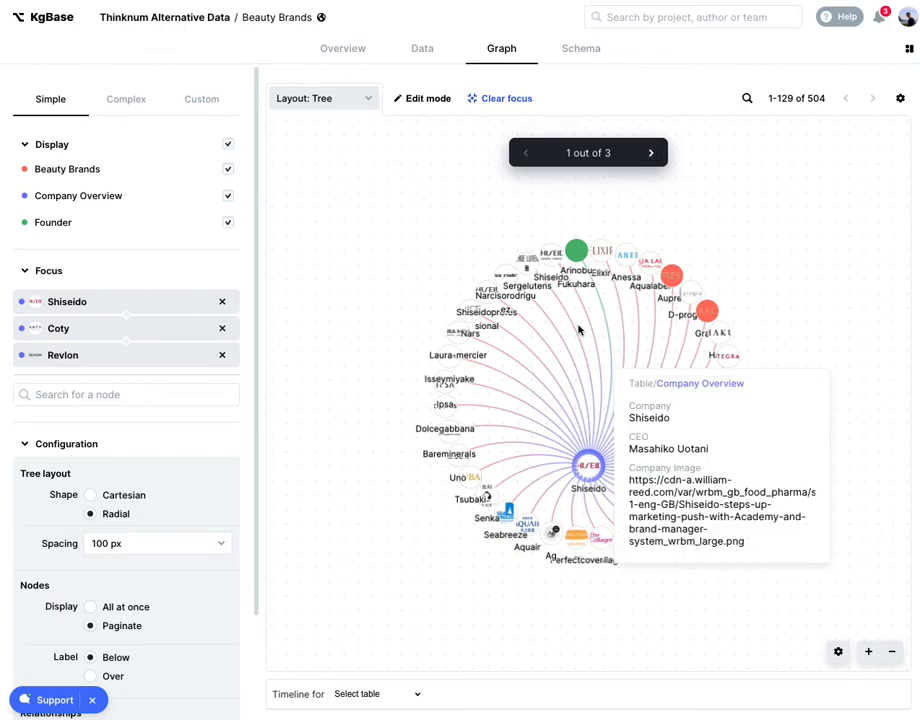
{"action": "mouse_move", "coordinate": [590, 477]}
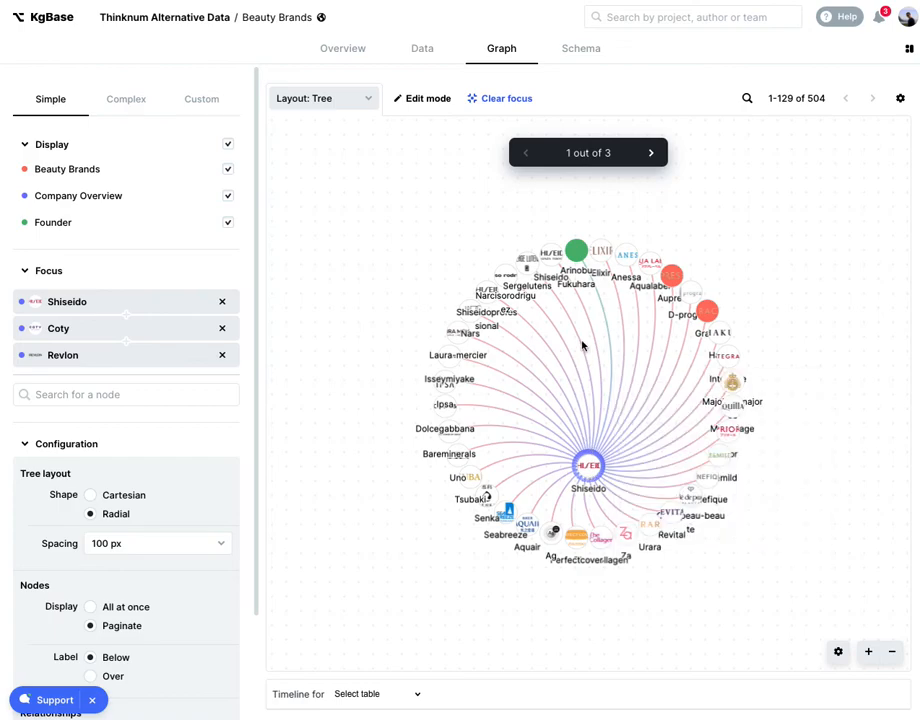
{"action": "mouse_move", "coordinate": [577, 251]}
{"action": "left_click", "coordinate": [651, 154]}
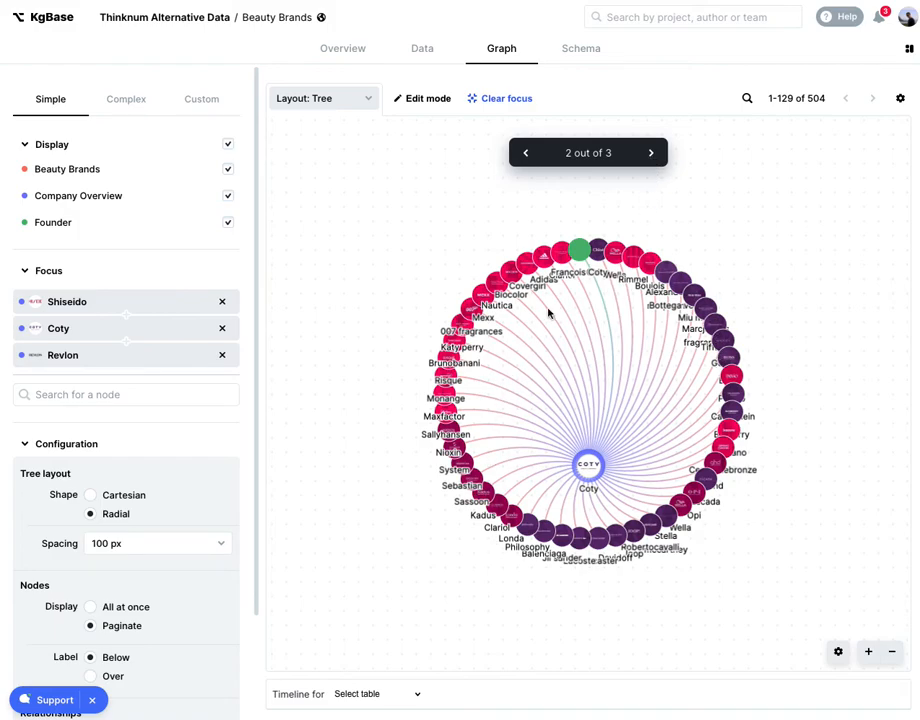
{"action": "left_click", "coordinate": [651, 157]}
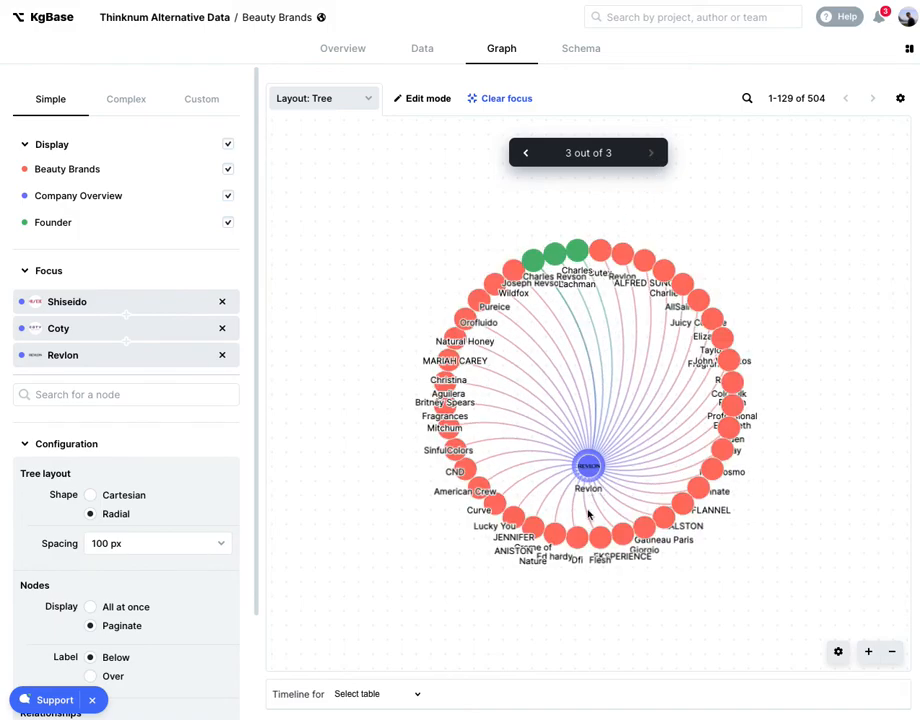
Step: Inspect a founder node in the Revlon tree and its Company Overview link, then clear the selection
{"action": "left_click", "coordinate": [515, 268]}
{"action": "left_click", "coordinate": [470, 244]}
{"action": "left_click", "coordinate": [537, 259]}
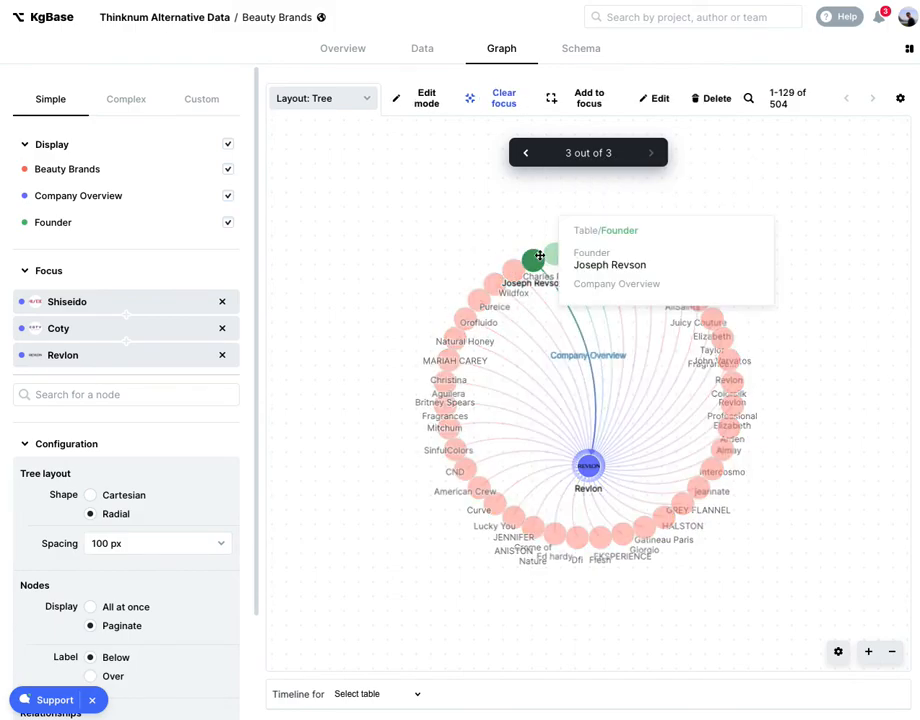
{"action": "left_click", "coordinate": [534, 230]}
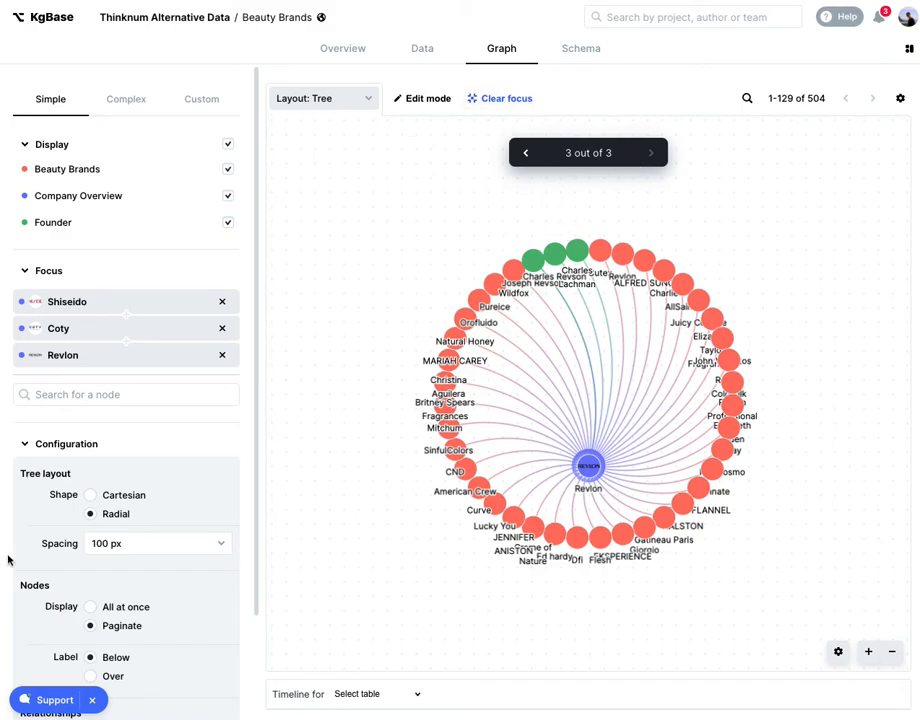
Step: Return to the project's data tables
{"action": "left_click", "coordinate": [424, 52]}
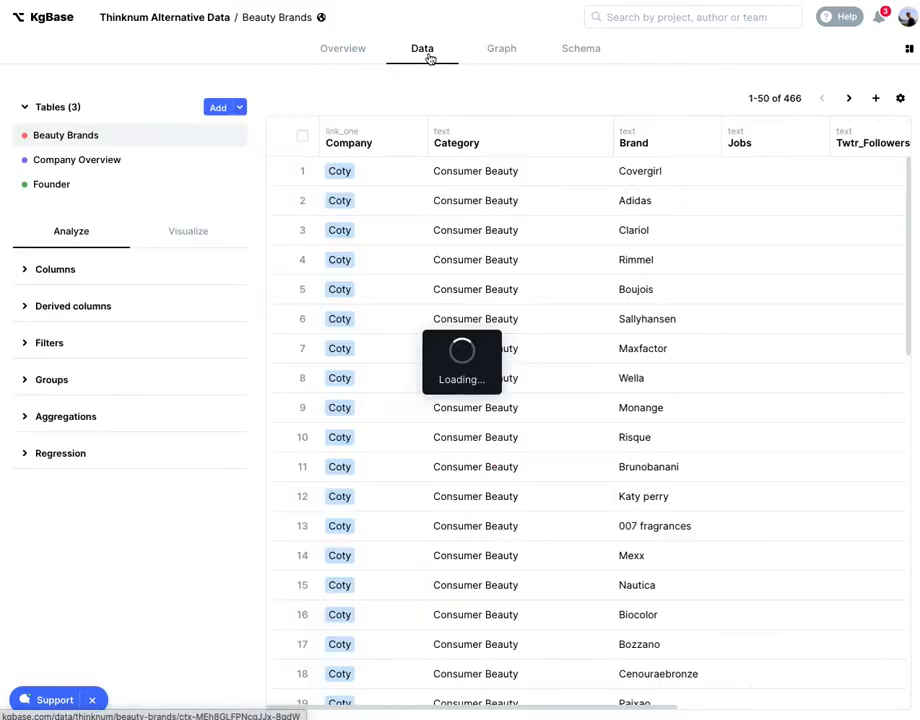